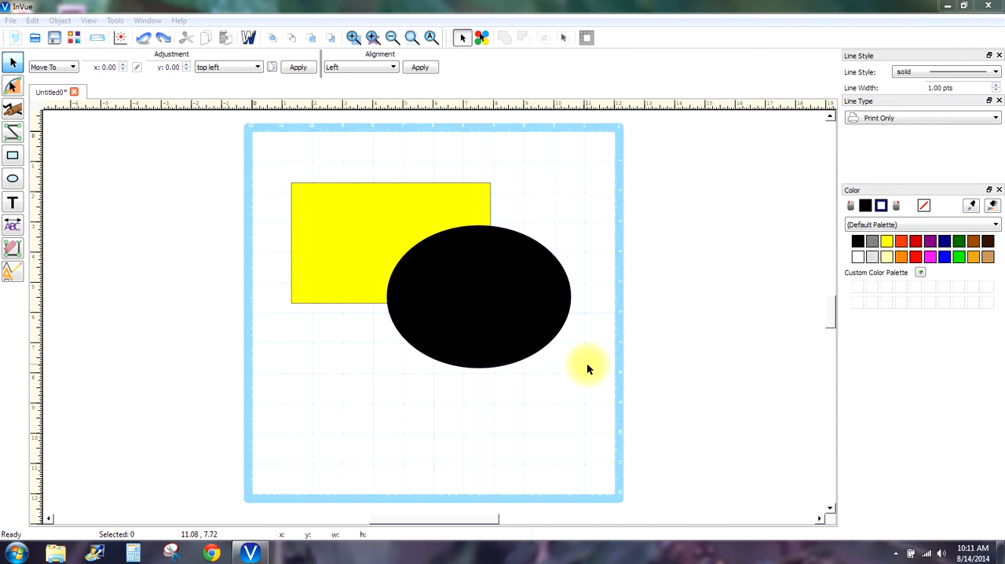
- Select the yellow rectangle and the black ellipse together and join them with a union weld
{"action": "left_click_drag", "start_coordinate": [587, 362], "coordinate": [541, 366]}
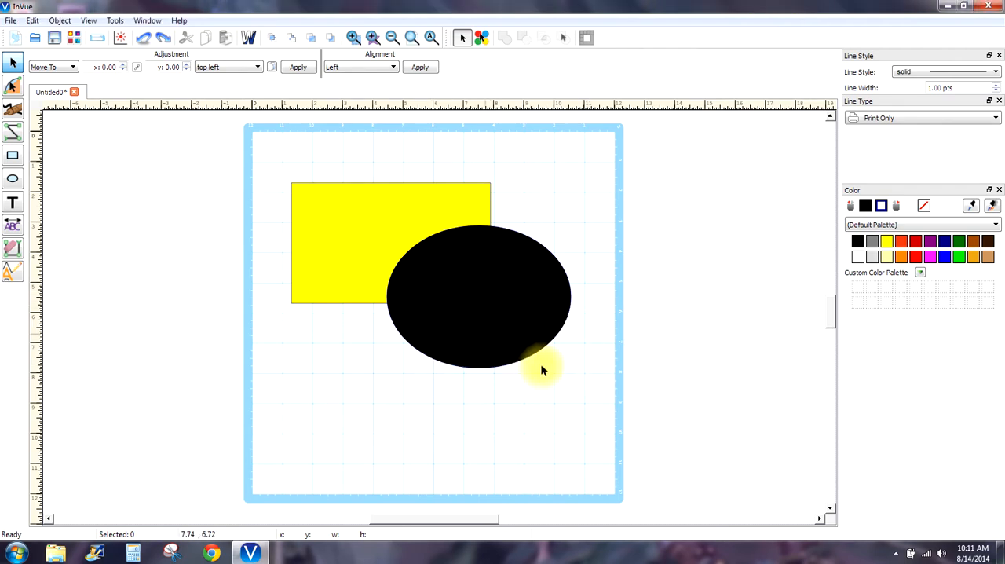
{"action": "left_click_drag", "start_coordinate": [592, 392], "coordinate": [267, 168]}
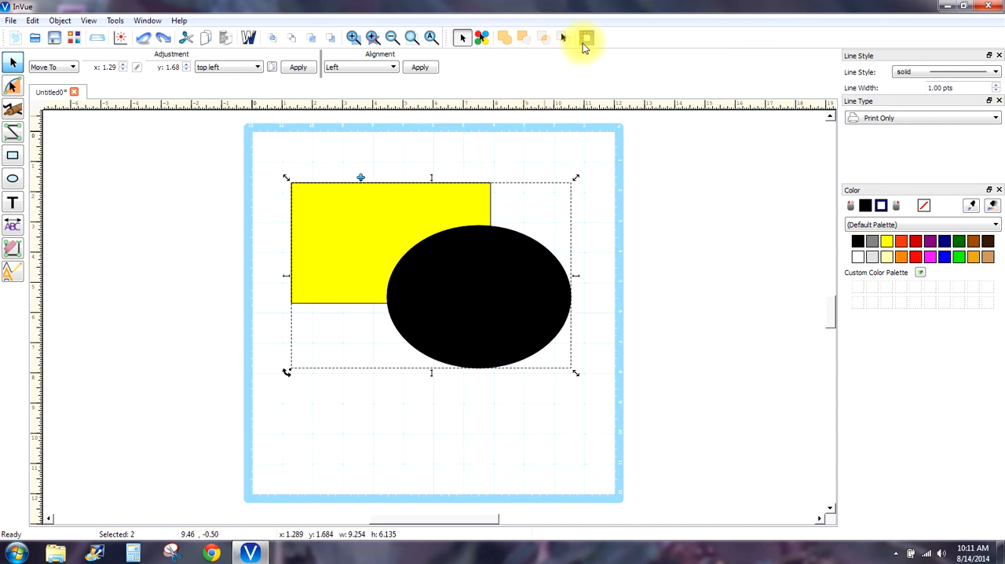
{"action": "left_click", "coordinate": [506, 39]}
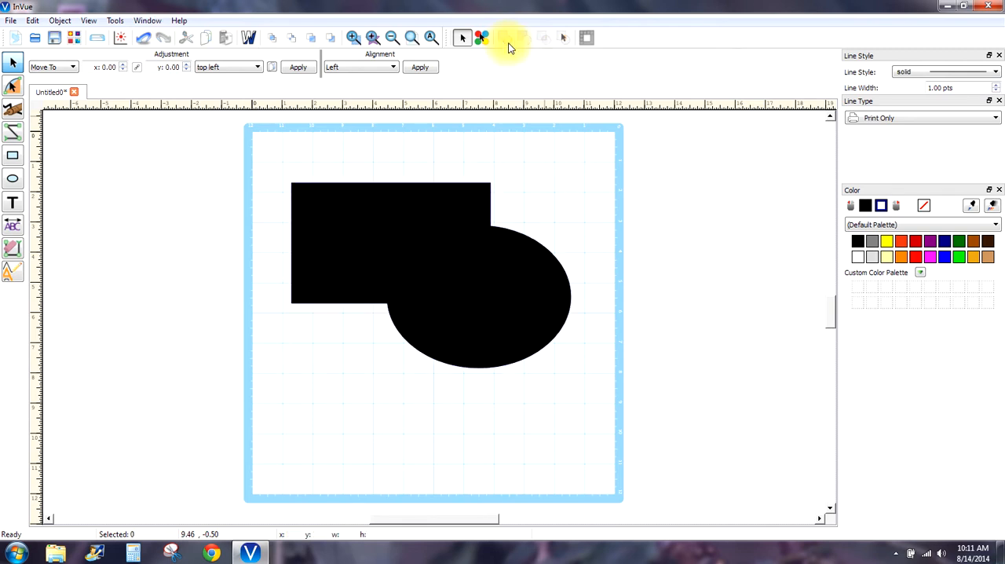
- Check the welded shape's outline in wireframe view, return to the filled view, and undo the union weld
{"action": "left_click", "coordinate": [246, 39]}
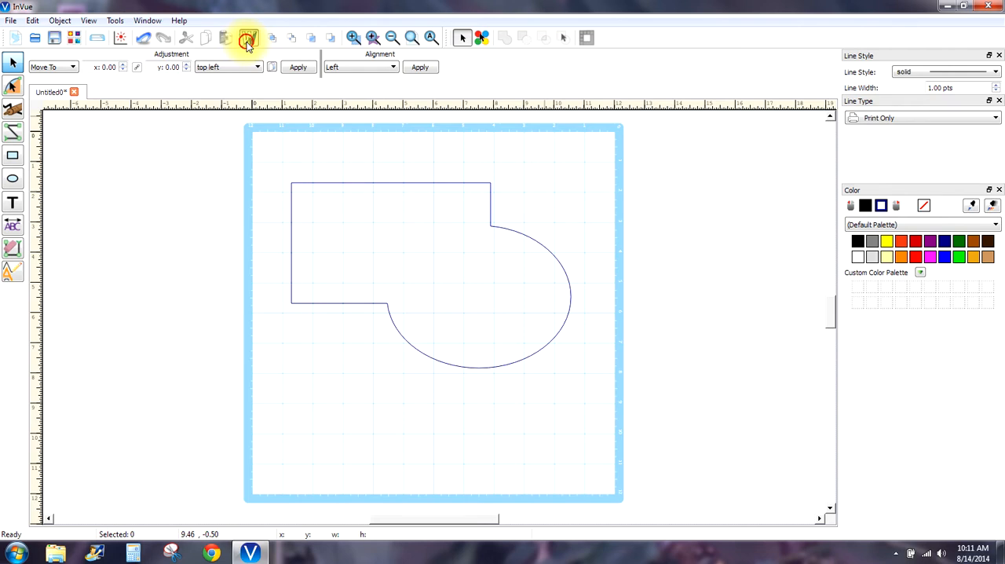
{"action": "left_click", "coordinate": [246, 39]}
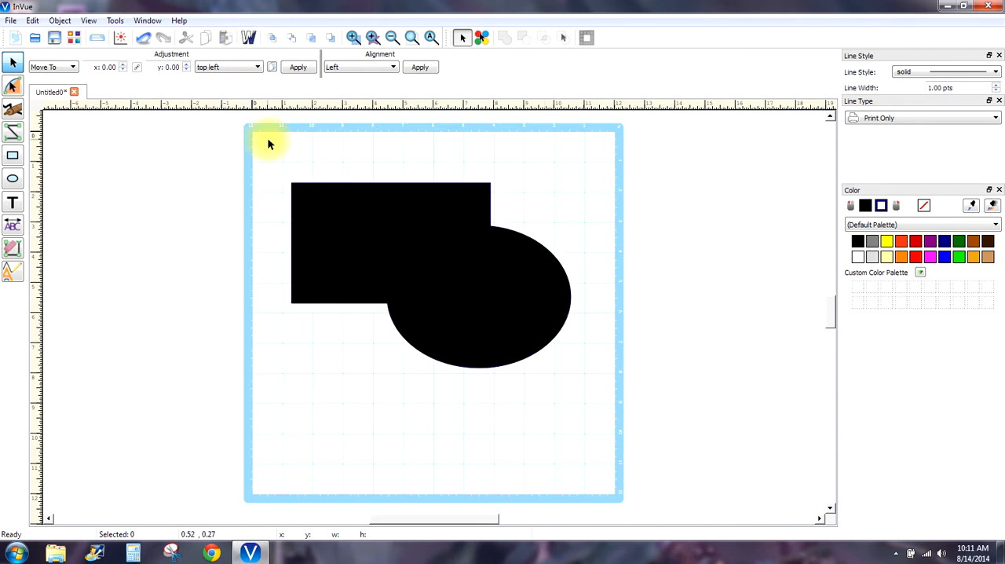
{"action": "left_click", "coordinate": [143, 38]}
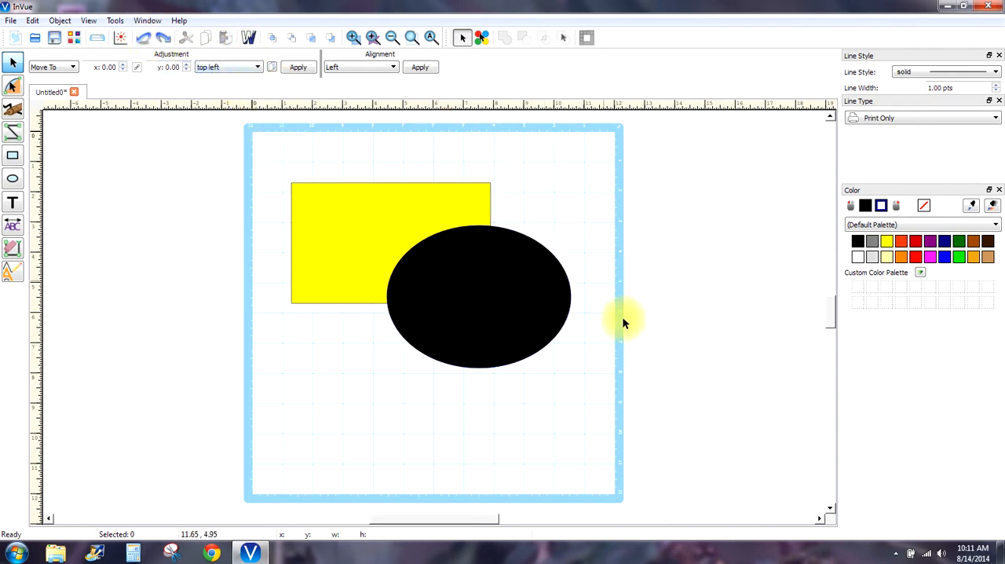
- Apply a subtract weld to the yellow rectangle and black ellipse, and undo it
{"action": "left_click_drag", "start_coordinate": [617, 394], "coordinate": [262, 155]}
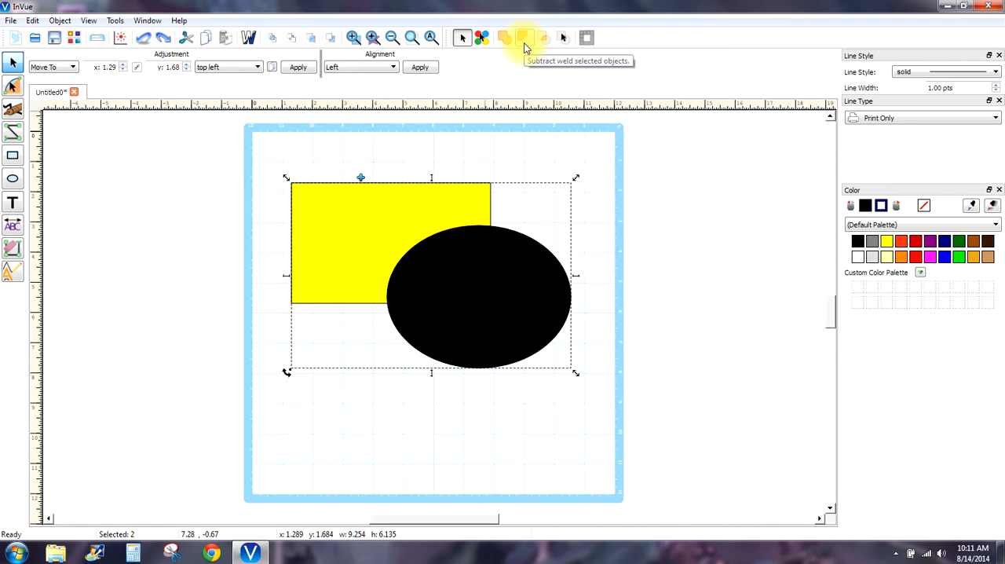
{"action": "left_click", "coordinate": [524, 41]}
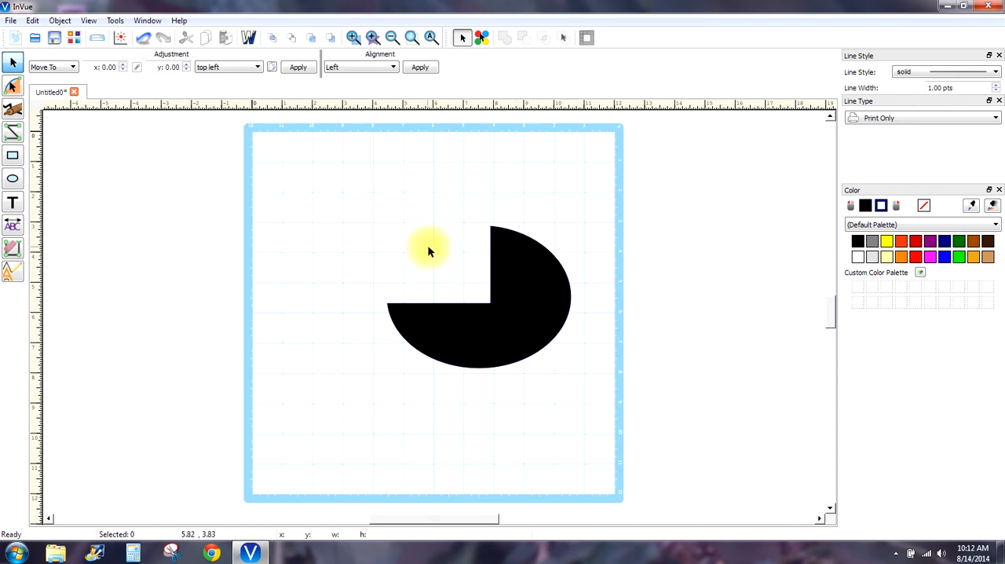
{"action": "left_click", "coordinate": [144, 38]}
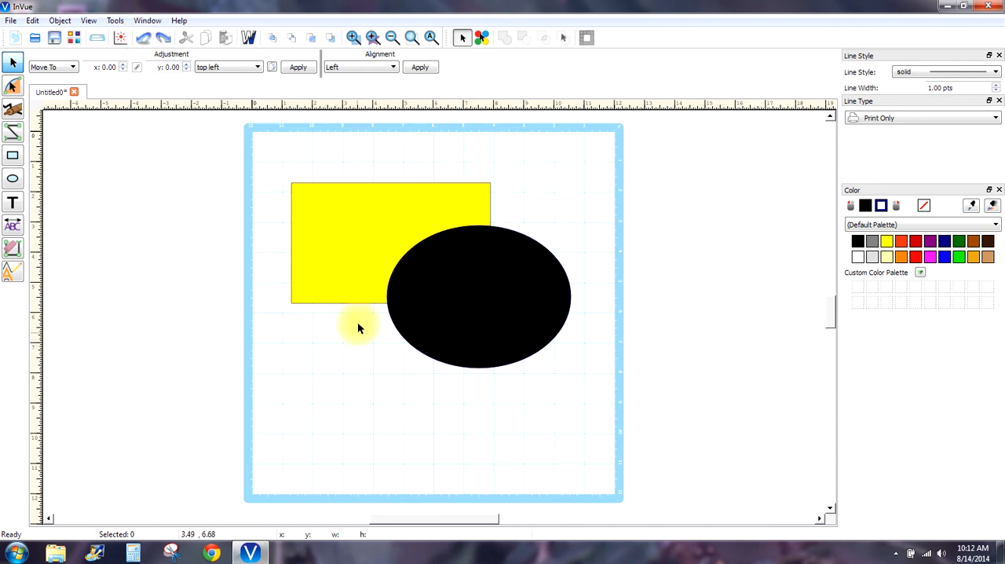
- Bring the yellow rectangle in front of the ellipse, try a subtract weld on both shapes, and undo these changes
{"action": "left_click", "coordinate": [355, 295]}
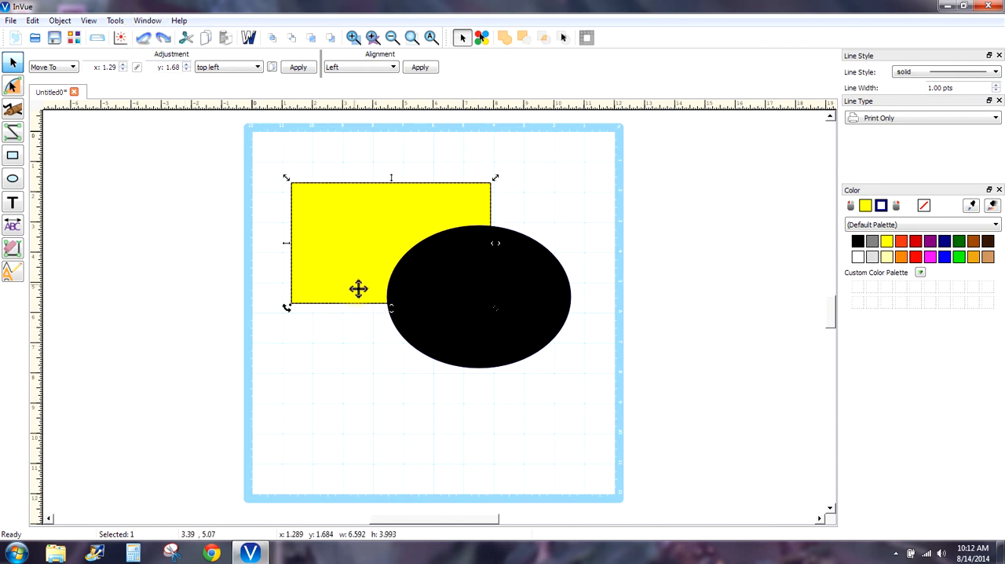
{"action": "left_click", "coordinate": [309, 38]}
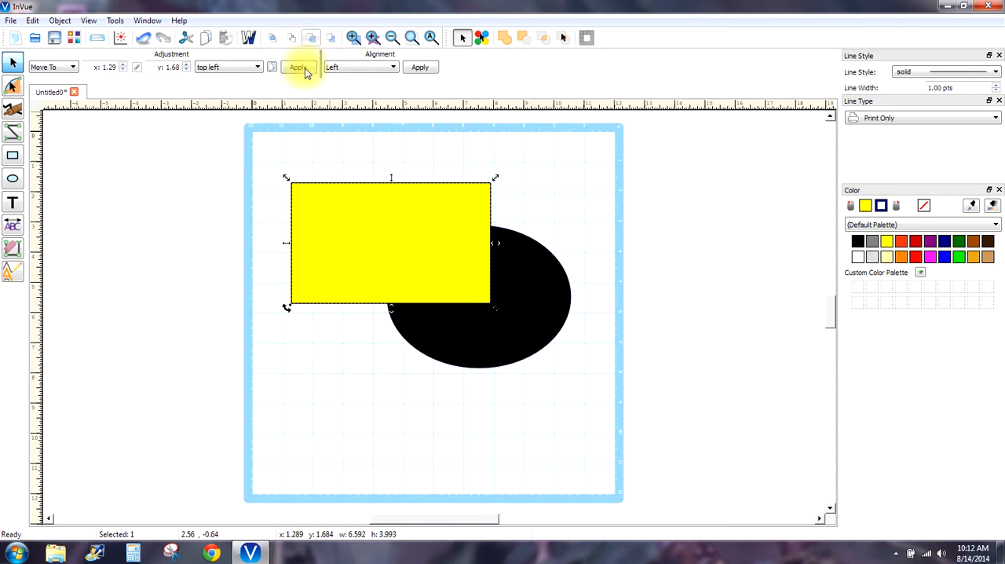
{"action": "left_click_drag", "start_coordinate": [281, 153], "coordinate": [619, 404]}
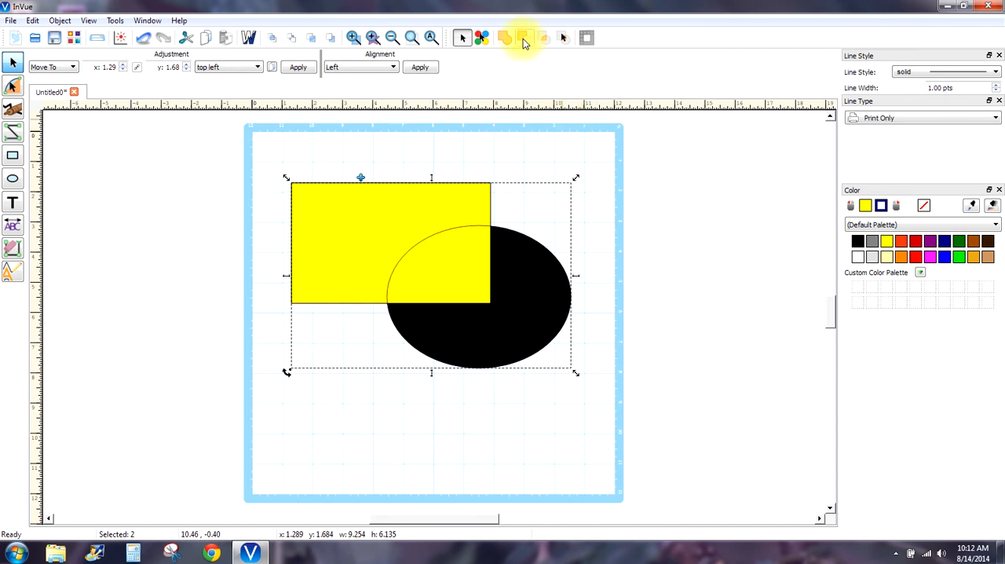
{"action": "left_click", "coordinate": [523, 38]}
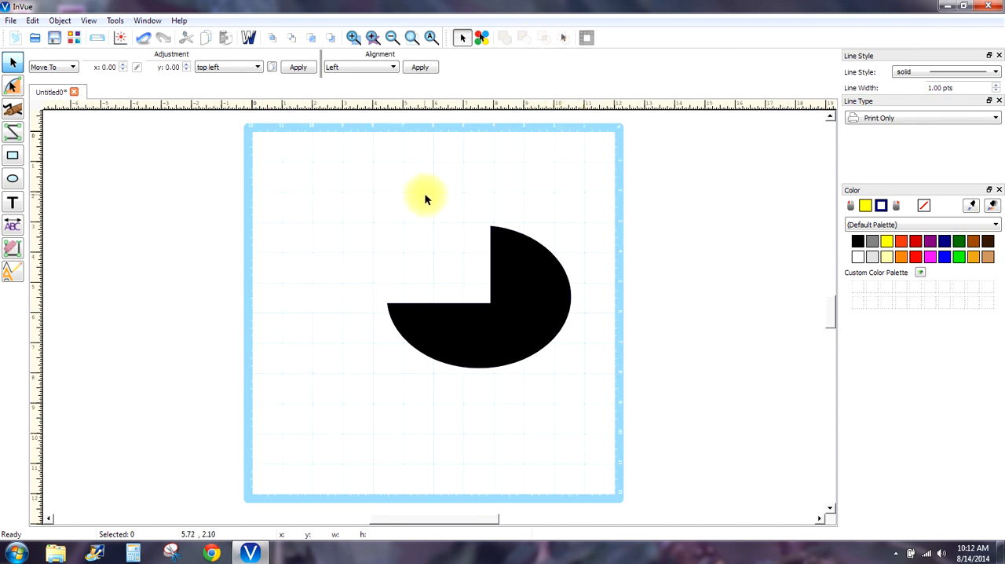
{"action": "left_click", "coordinate": [142, 37]}
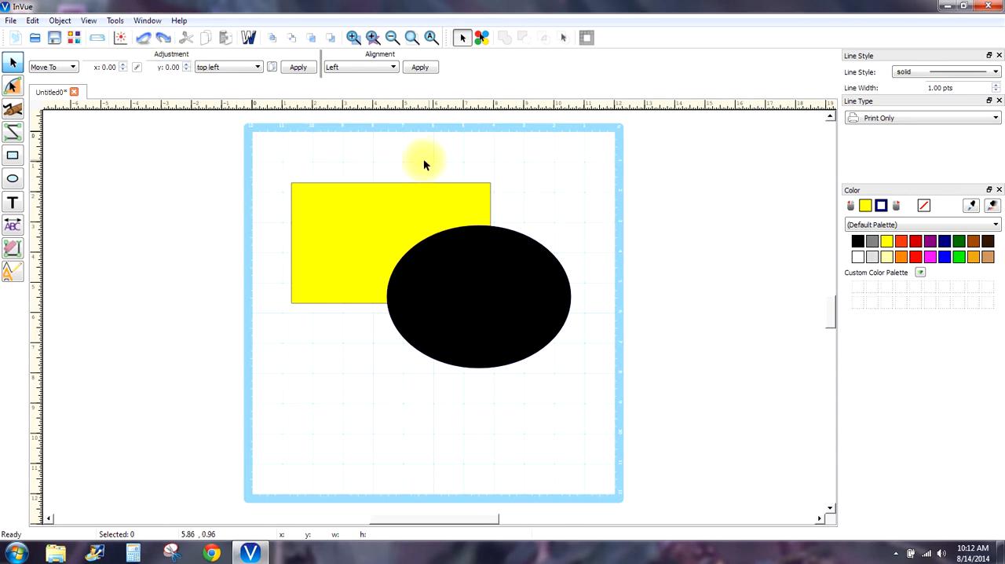
- Apply an intersection weld to the rectangle and ellipse to compare the overlap with the originals, and undo it
{"action": "left_click_drag", "start_coordinate": [277, 160], "coordinate": [625, 417]}
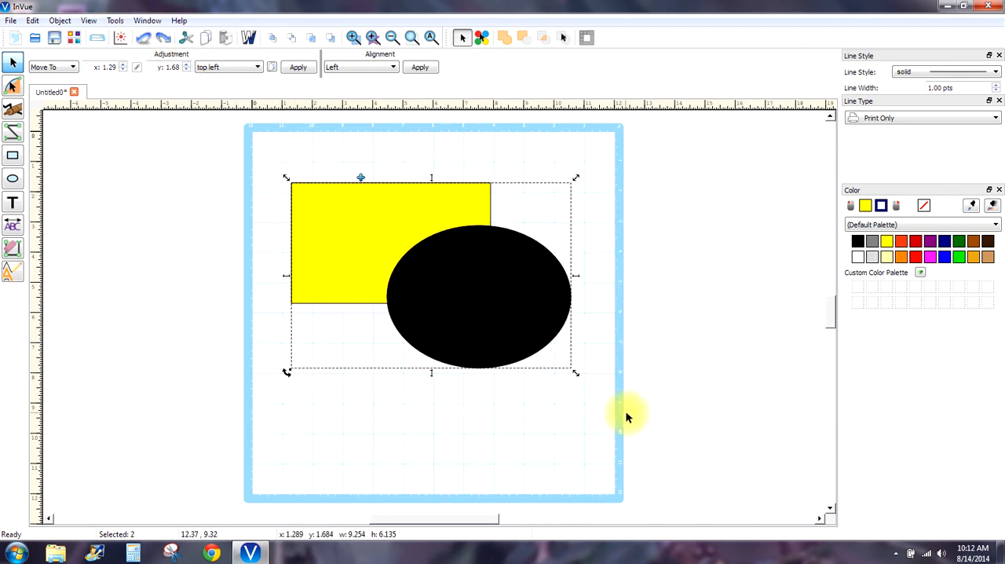
{"action": "left_click", "coordinate": [544, 41]}
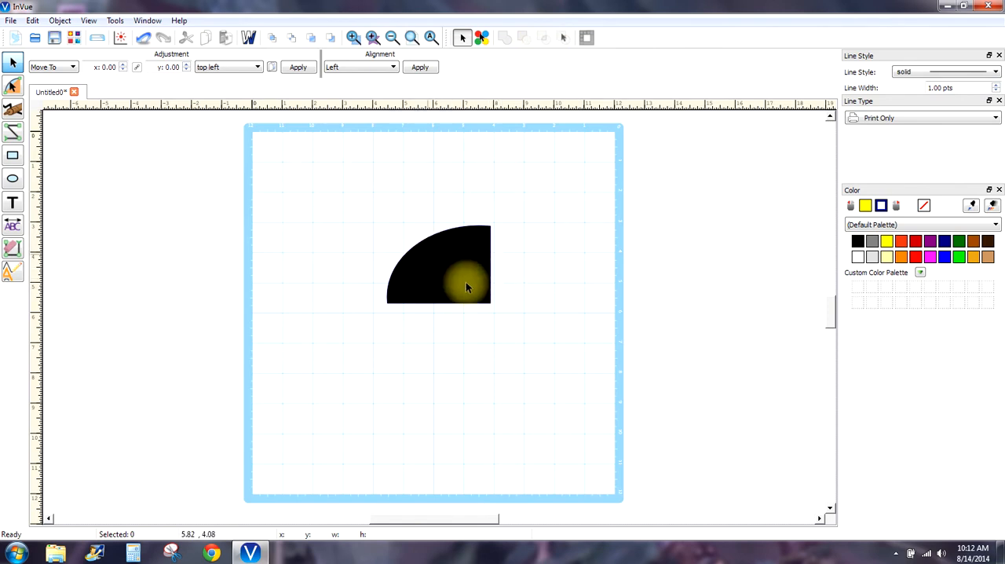
{"action": "left_click", "coordinate": [143, 39]}
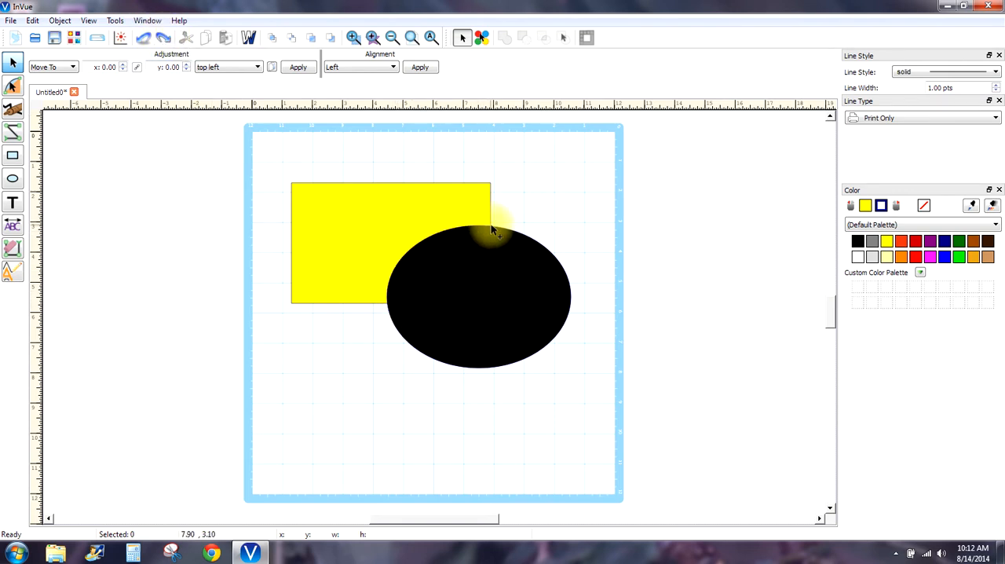
{"action": "left_click", "coordinate": [164, 39]}
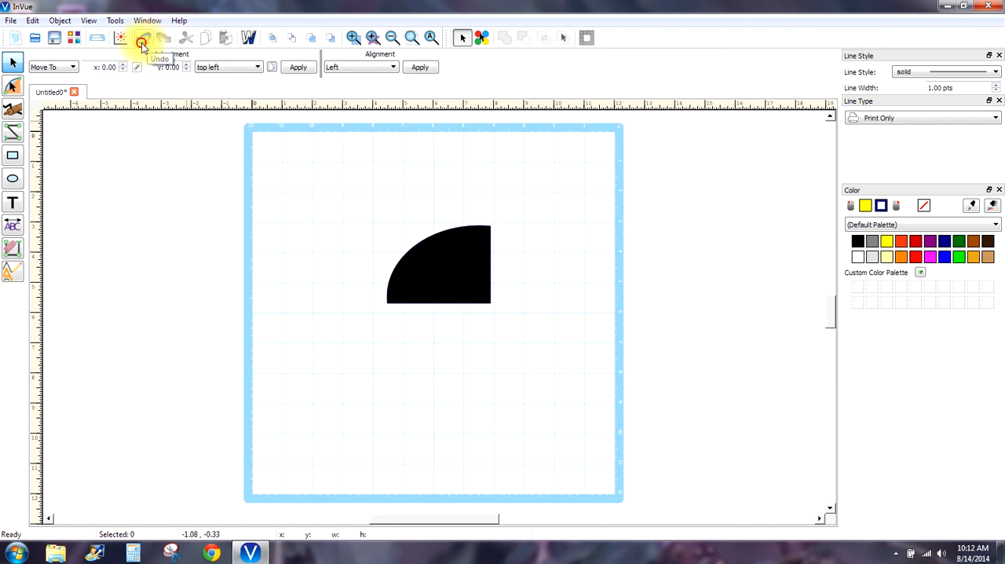
{"action": "left_click", "coordinate": [143, 39]}
- Apply the Item 2 Subtract Item 1 result of Interactive Welding to the rectangle and ellipse, and undo it
{"action": "left_click_drag", "start_coordinate": [636, 397], "coordinate": [248, 150]}
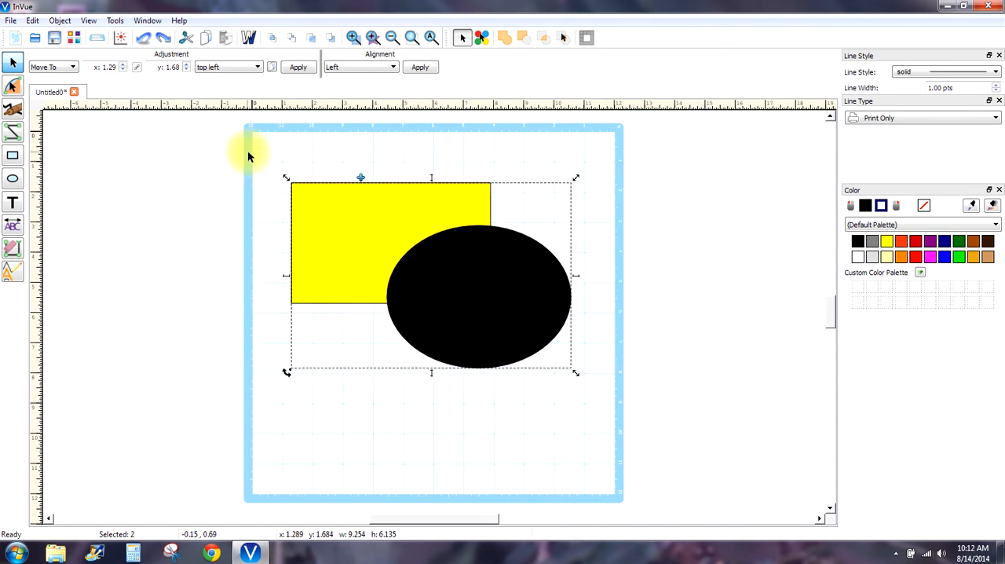
{"action": "left_click", "coordinate": [563, 39]}
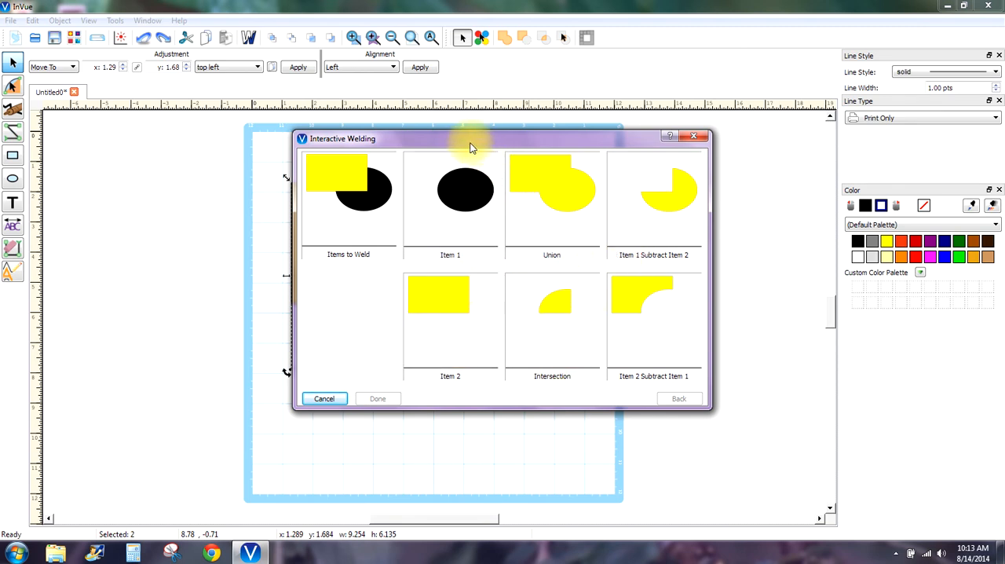
{"action": "left_click_drag", "start_coordinate": [470, 140], "coordinate": [751, 116]}
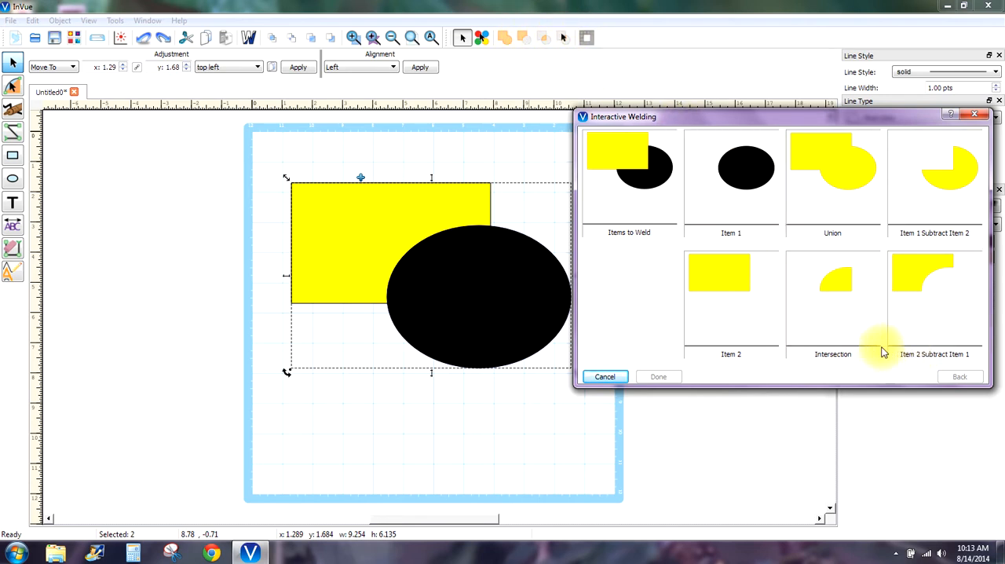
{"action": "left_click", "coordinate": [924, 288]}
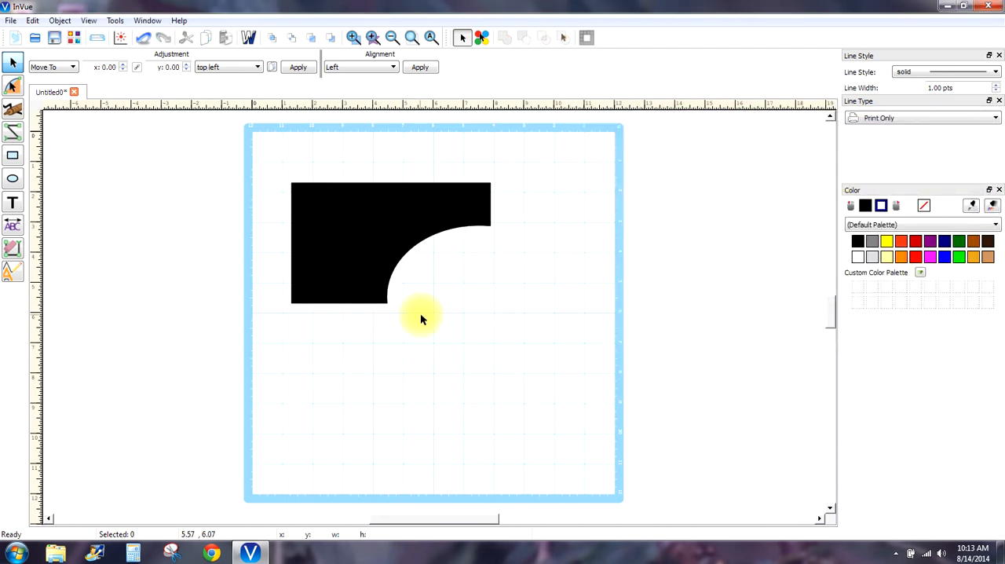
{"action": "left_click", "coordinate": [144, 39]}
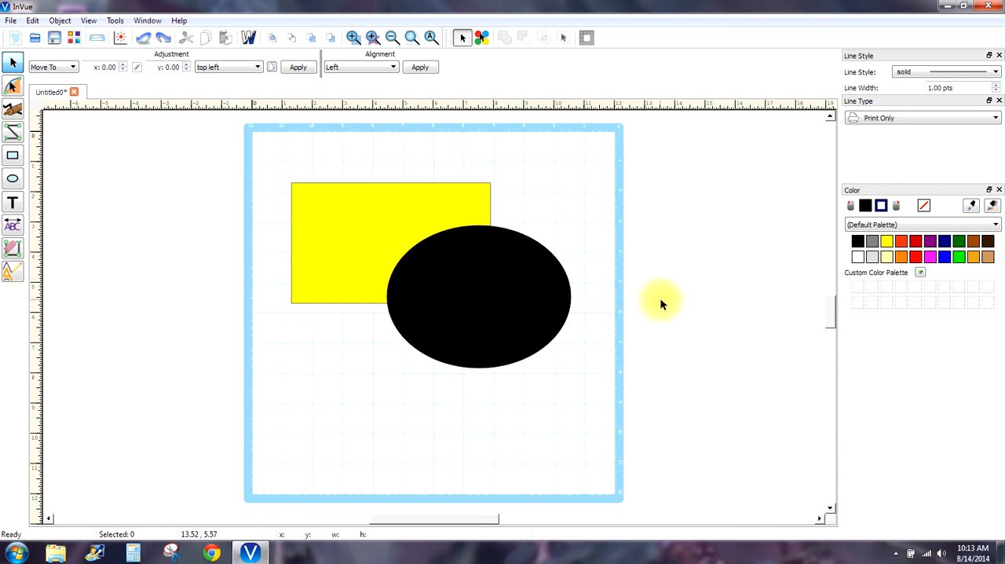
- Move the black ellipse to about x 3.37, y 2.83 and draw a second ellipse across the rectangle's left edge
{"action": "left_click", "coordinate": [462, 306]}
{"action": "left_click_drag", "start_coordinate": [484, 281], "coordinate": [441, 283]}
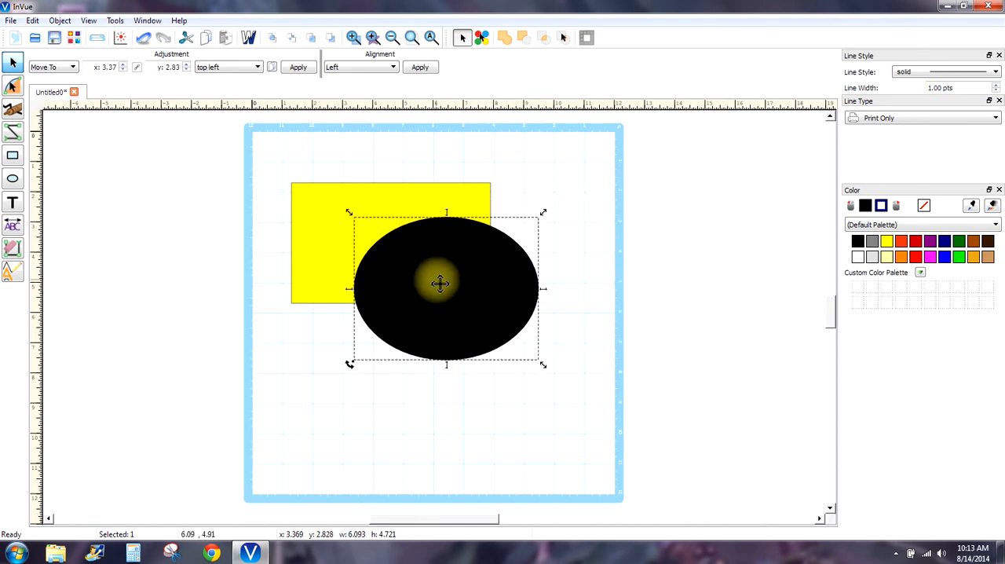
{"action": "left_click", "coordinate": [13, 179]}
{"action": "left_click_drag", "start_coordinate": [220, 215], "coordinate": [354, 334]}
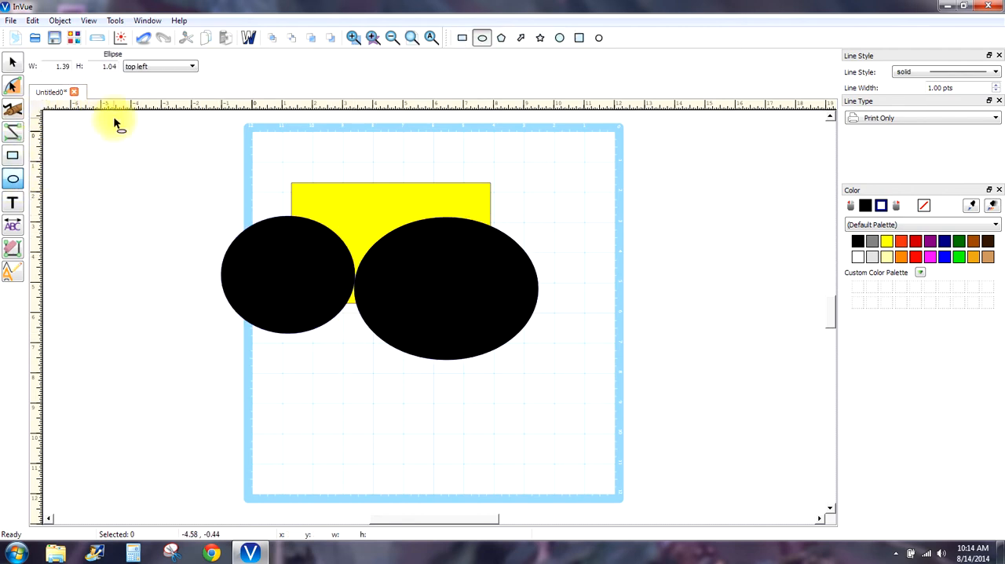
{"action": "left_click", "coordinate": [13, 62]}
{"action": "left_click", "coordinate": [168, 230]}
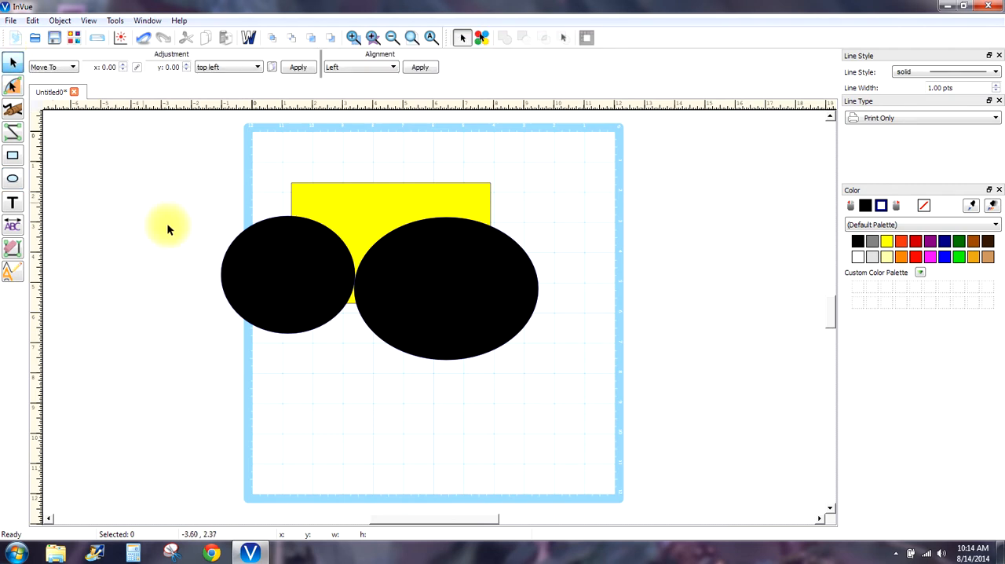
- Fill both black ellipses with red
{"action": "left_click_drag", "start_coordinate": [164, 196], "coordinate": [636, 417]}
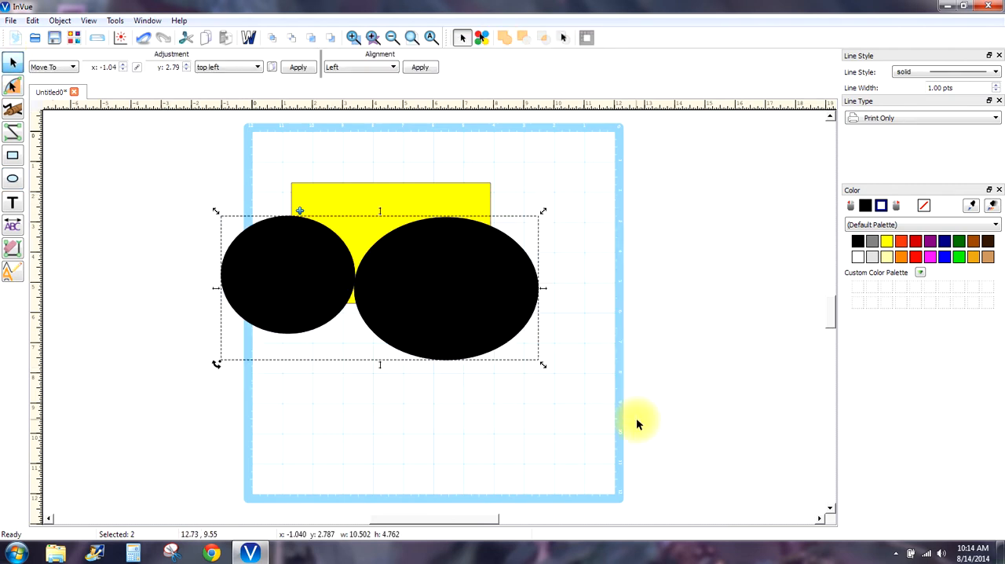
{"action": "left_click", "coordinate": [914, 243]}
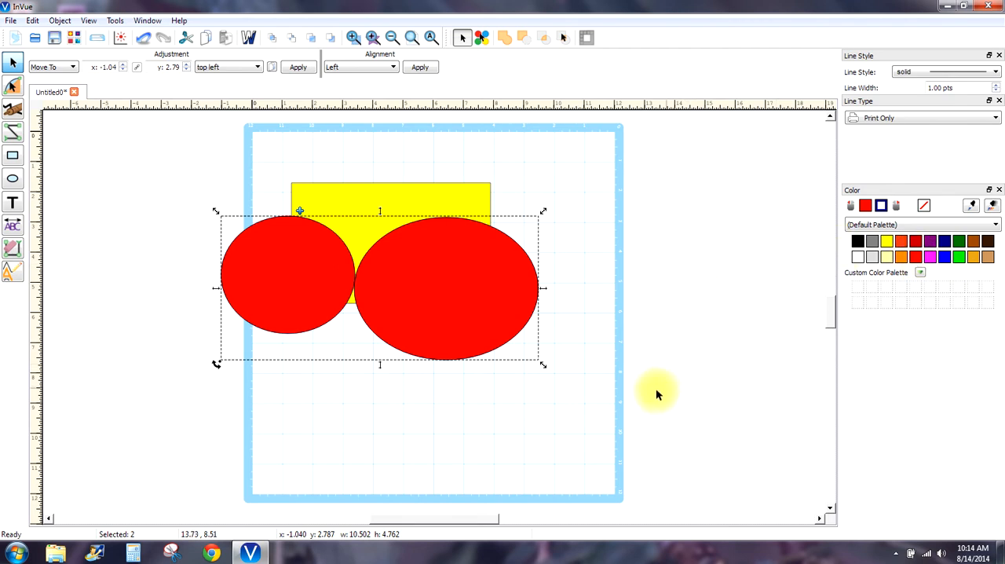
- Remove the fill from the rectangle and both ellipses, leaving only their outlines
{"action": "left_click_drag", "start_coordinate": [642, 393], "coordinate": [188, 119]}
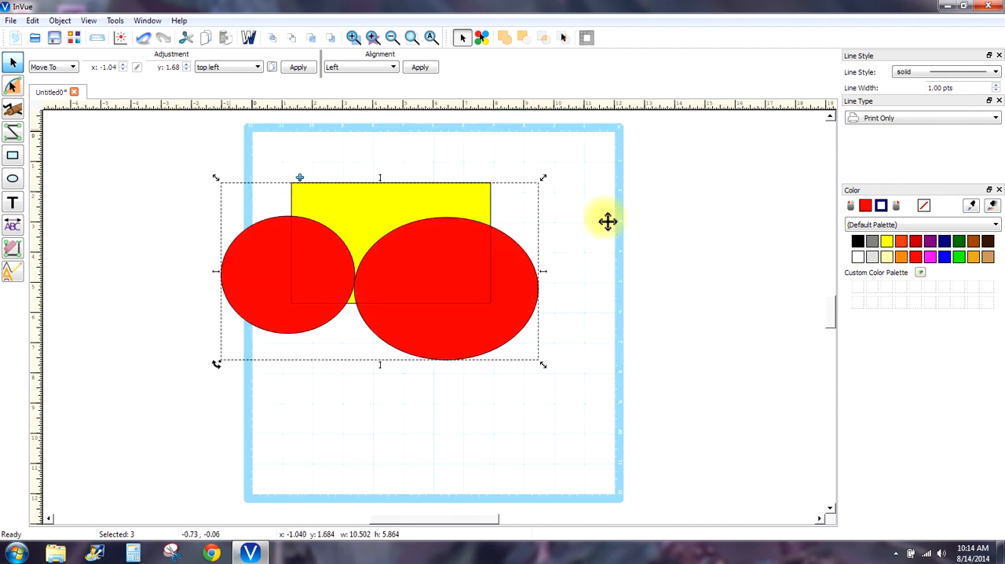
{"action": "left_click", "coordinate": [924, 207]}
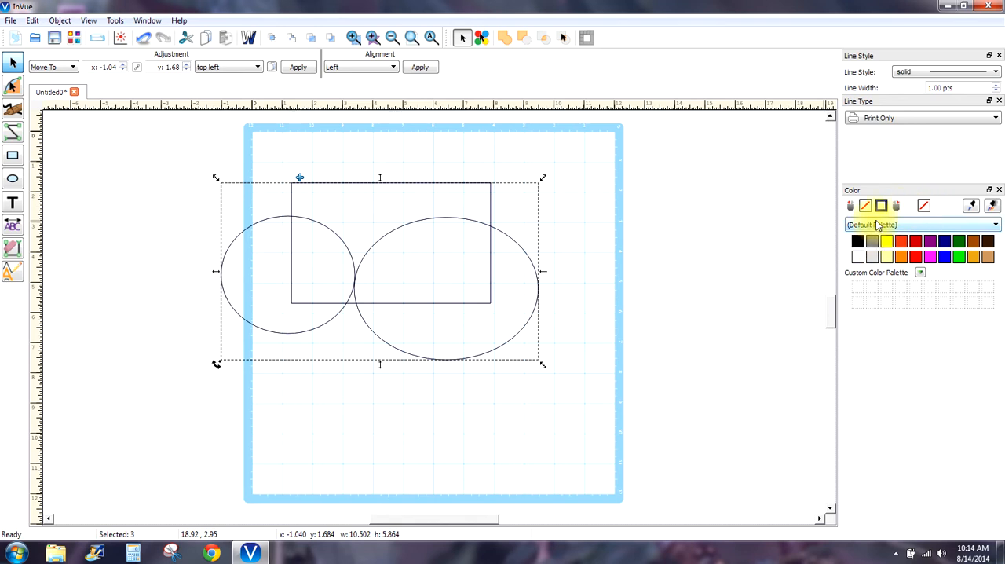
{"action": "left_click", "coordinate": [881, 211]}
{"action": "left_click", "coordinate": [881, 212]}
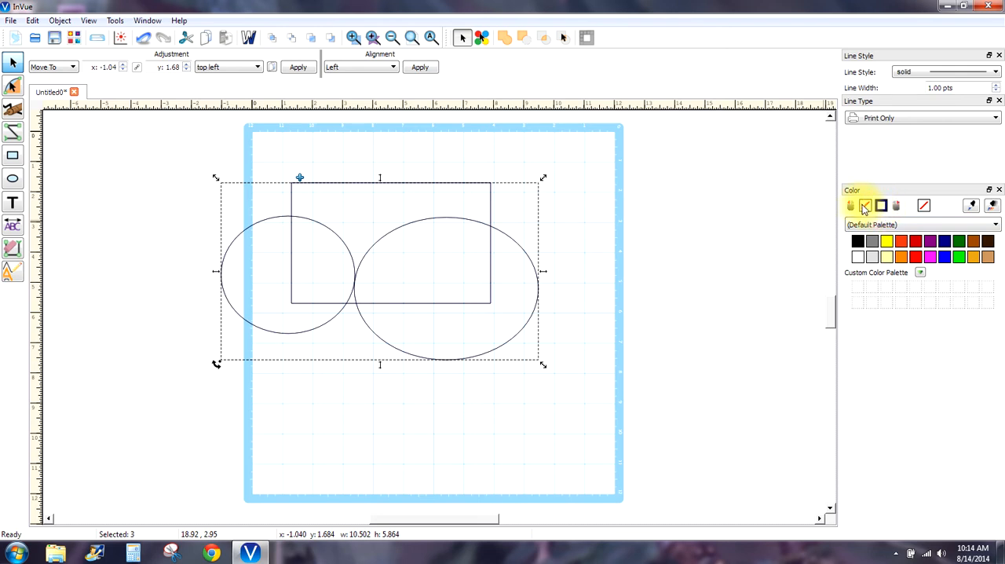
{"action": "left_click", "coordinate": [870, 204]}
{"action": "left_click", "coordinate": [894, 206]}
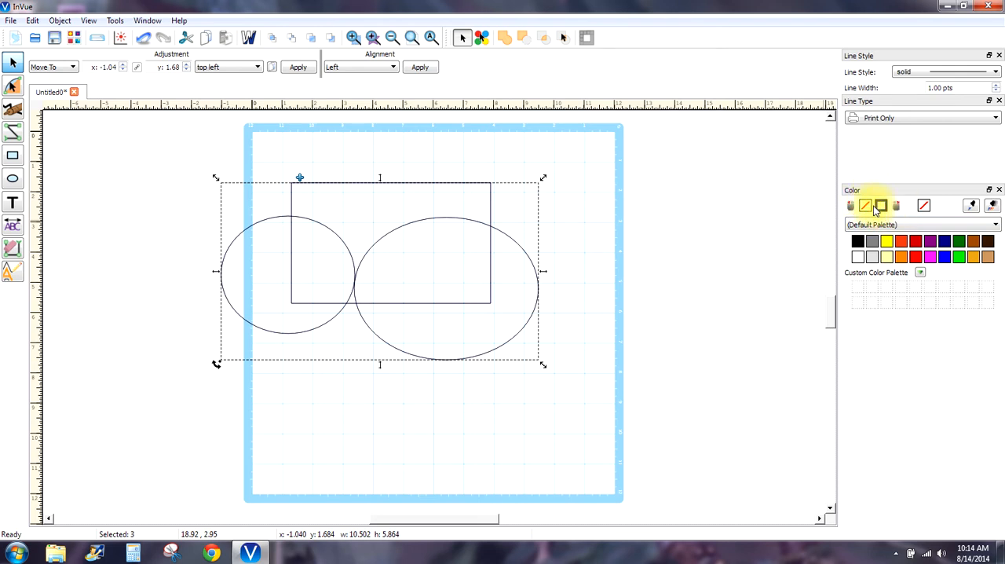
{"action": "left_click", "coordinate": [850, 206]}
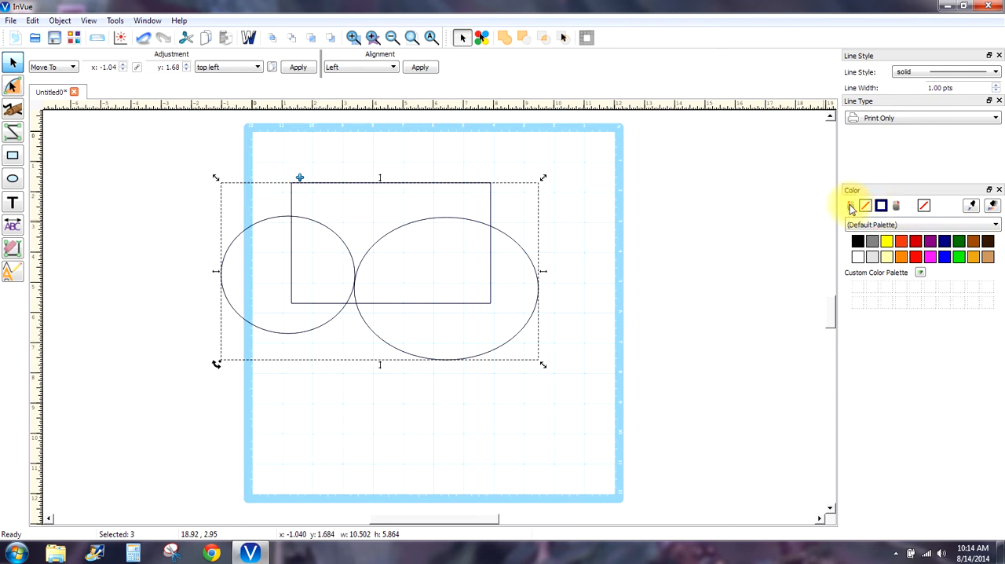
{"action": "left_click", "coordinate": [691, 218]}
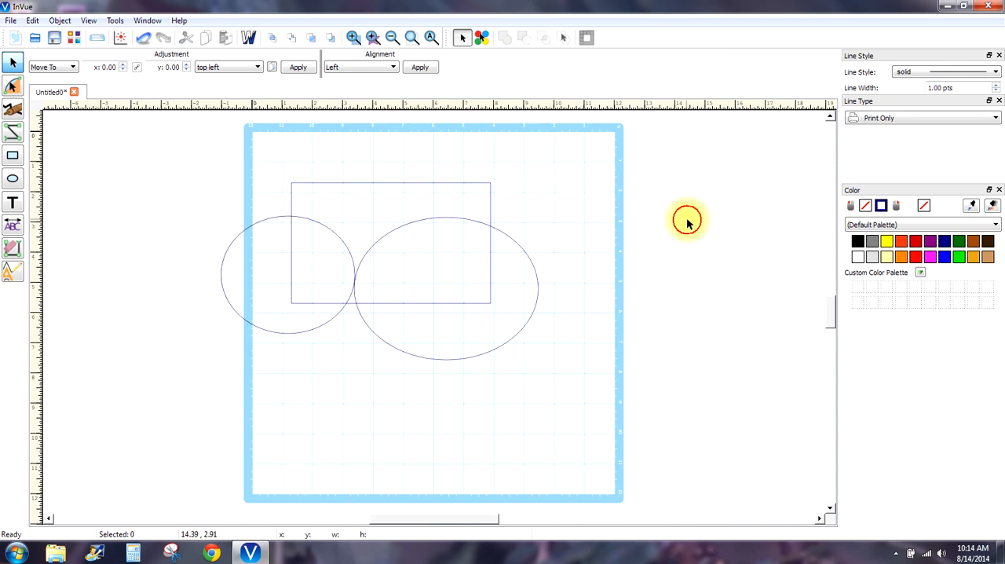
- Give the rectangle a red fill and a matching red outline
{"action": "left_click", "coordinate": [474, 183]}
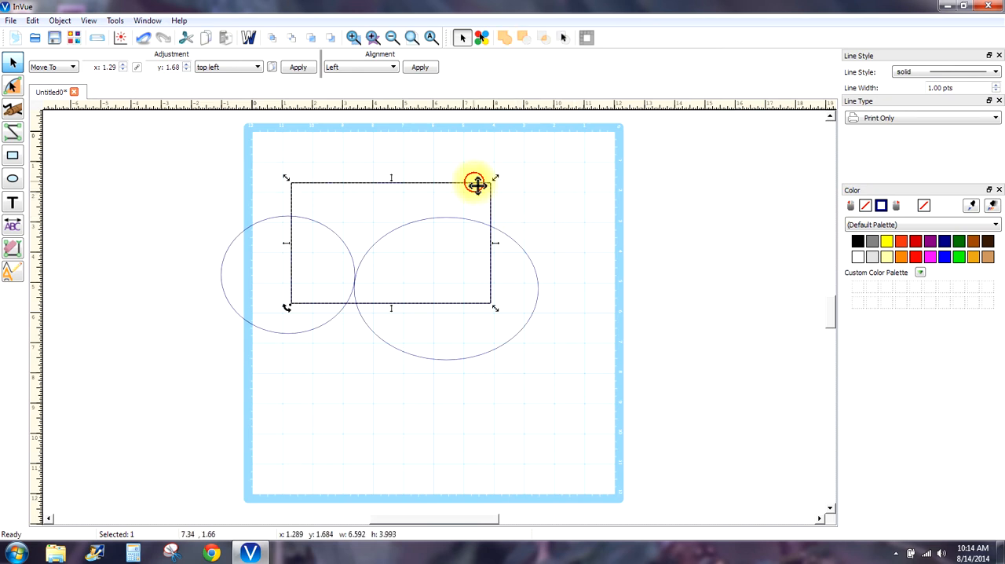
{"action": "left_click", "coordinate": [917, 261]}
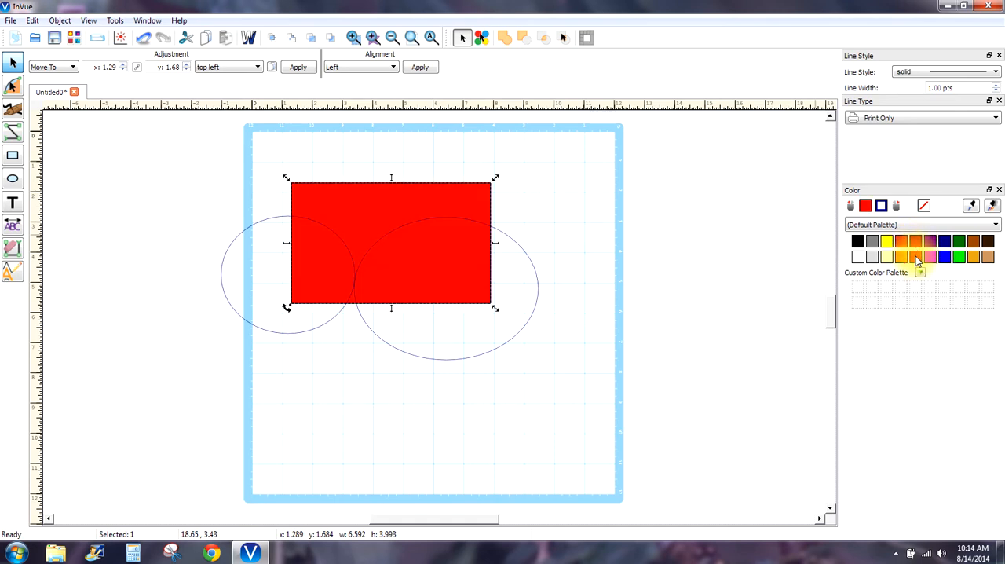
{"action": "right_click", "coordinate": [917, 260]}
- Give both ellipses a bright green fill and a matching green outline
{"action": "left_click_drag", "start_coordinate": [580, 361], "coordinate": [165, 204]}
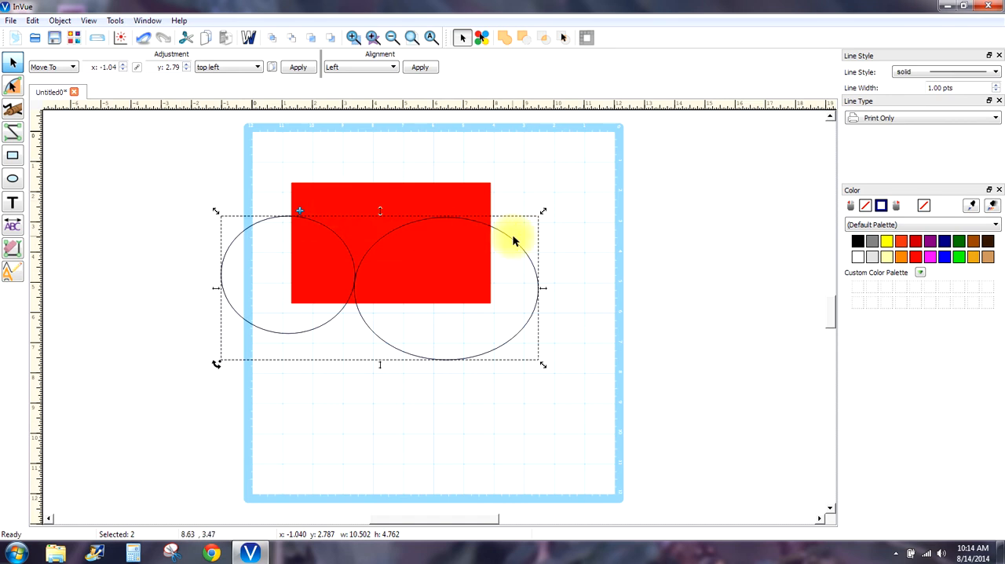
{"action": "left_click", "coordinate": [959, 261]}
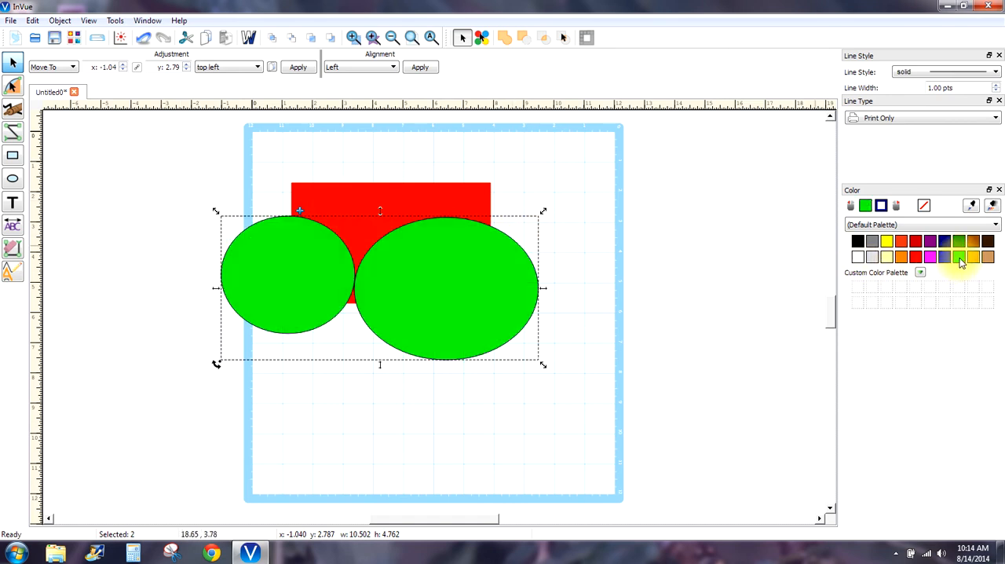
{"action": "right_click", "coordinate": [959, 263]}
{"action": "left_click", "coordinate": [599, 337]}
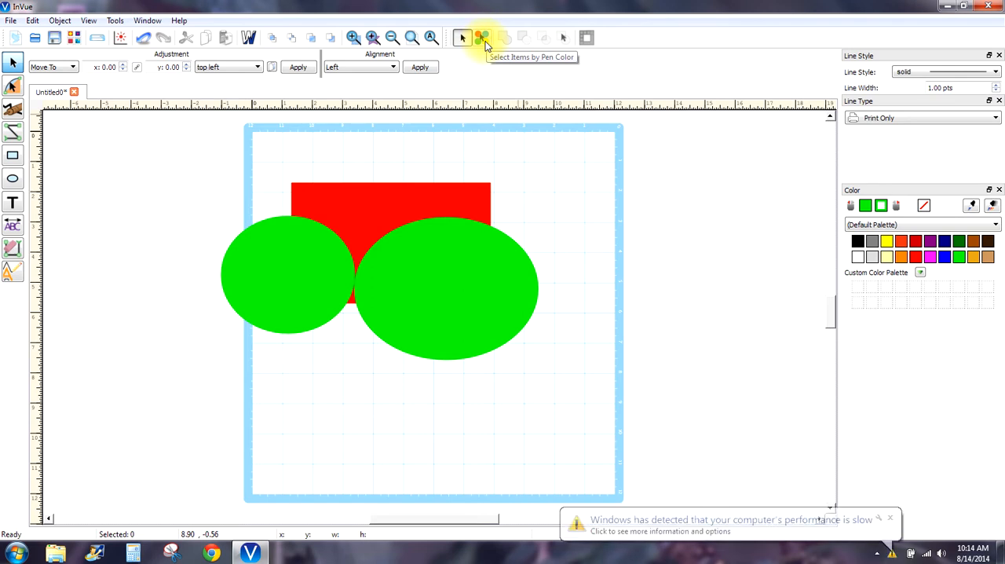
- Using Select Items by Pen Color, move the green ellipses to about x 1.14, y 6.57 and the red rectangle to about x 0.92, y 0.69
{"action": "left_click", "coordinate": [485, 41]}
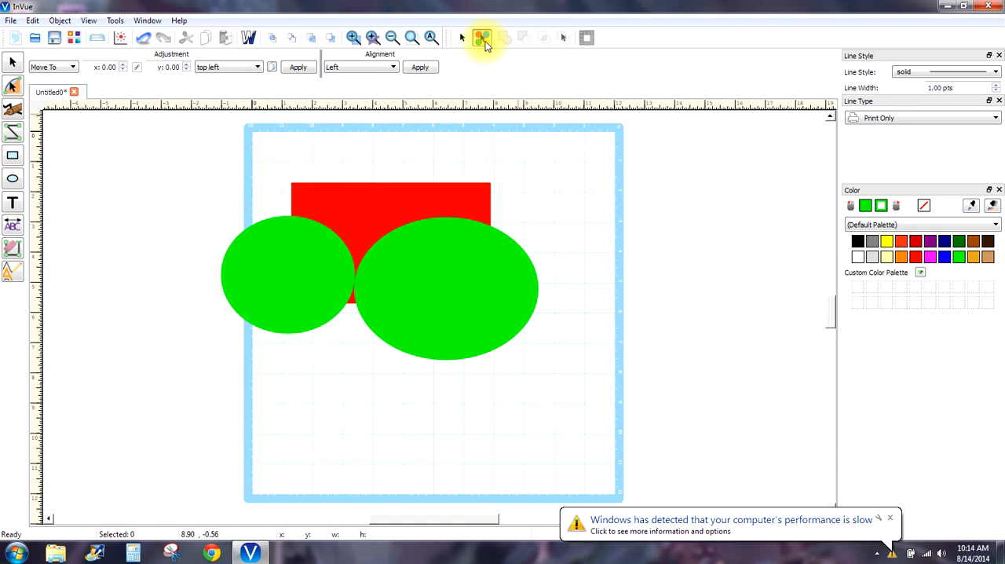
{"action": "left_click", "coordinate": [453, 272]}
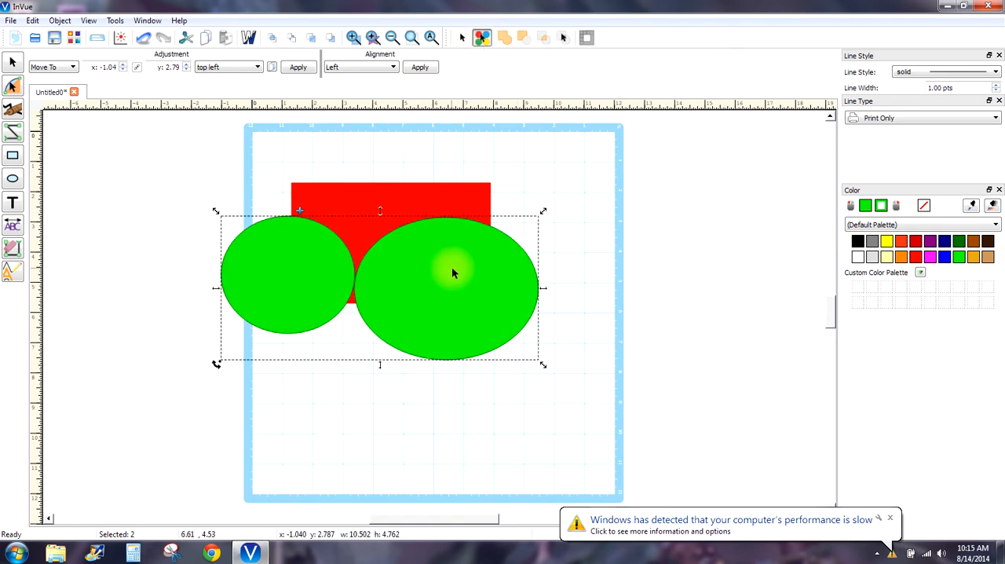
{"action": "left_click_drag", "start_coordinate": [452, 272], "coordinate": [517, 380]}
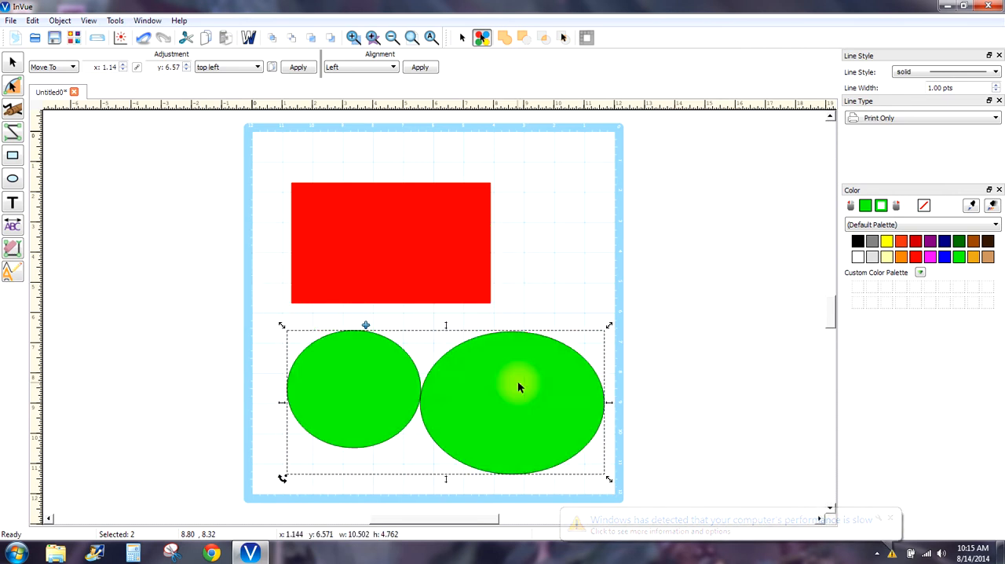
{"action": "left_click", "coordinate": [391, 242]}
{"action": "left_click_drag", "start_coordinate": [388, 236], "coordinate": [376, 210]}
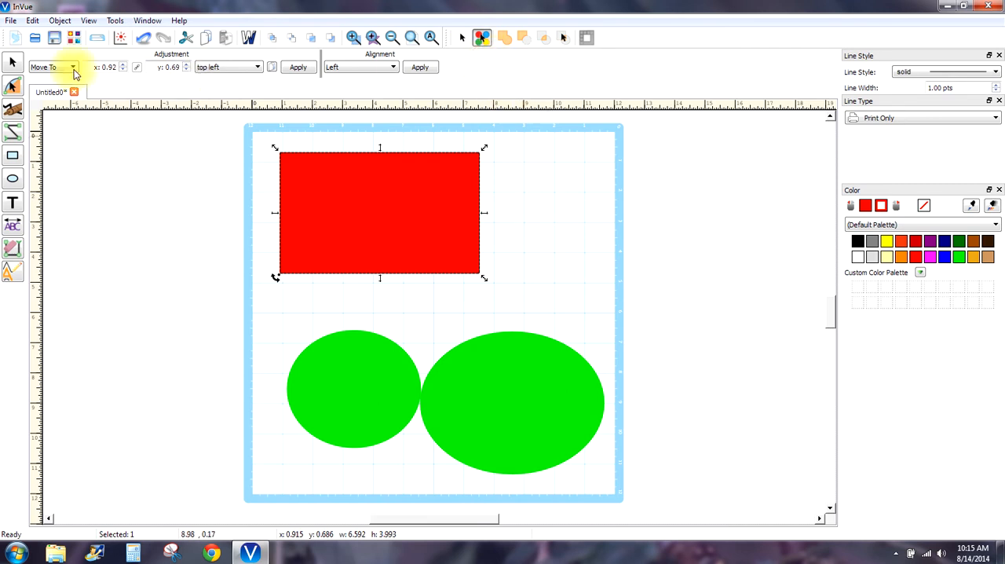
- Set the red rectangle's outline to the perf tear line style with a line width of 3.25 pts
{"action": "left_click", "coordinate": [16, 62]}
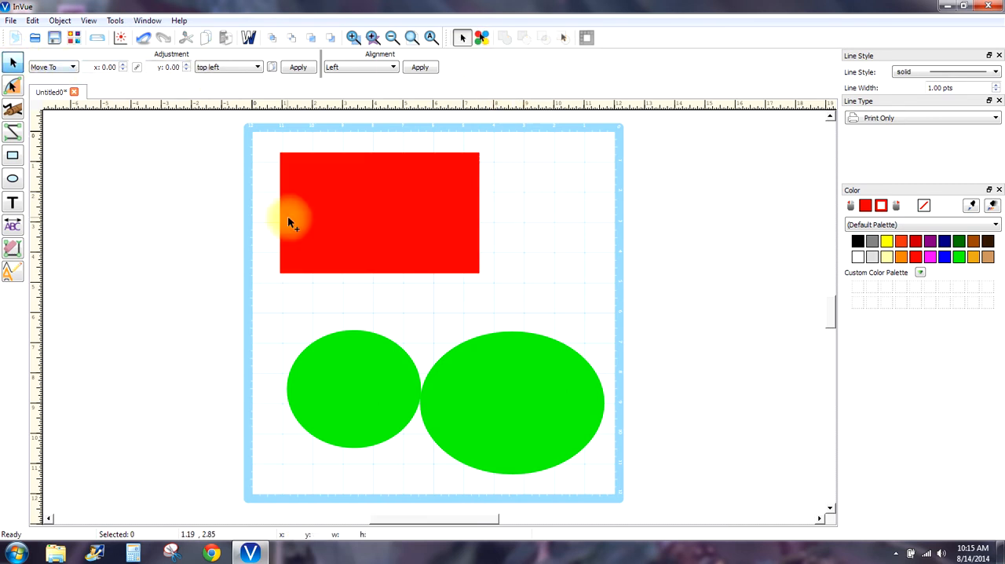
{"action": "left_click", "coordinate": [369, 220]}
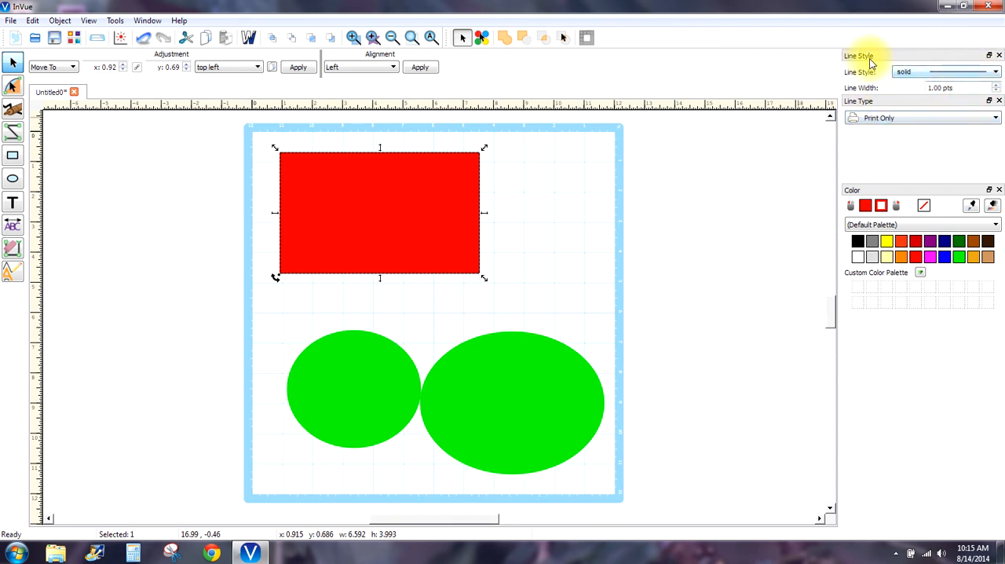
{"action": "left_click", "coordinate": [996, 72]}
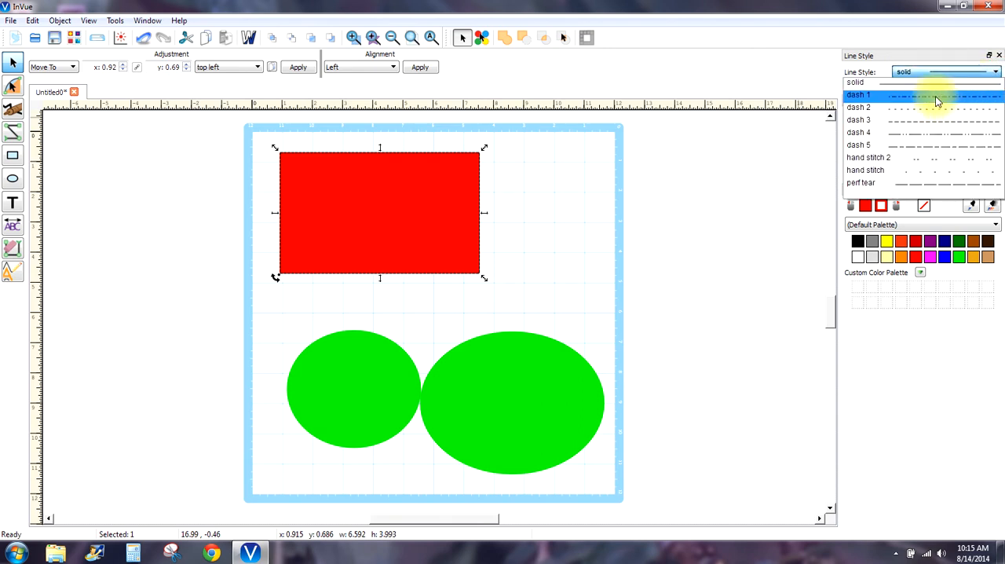
{"action": "left_click", "coordinate": [923, 183]}
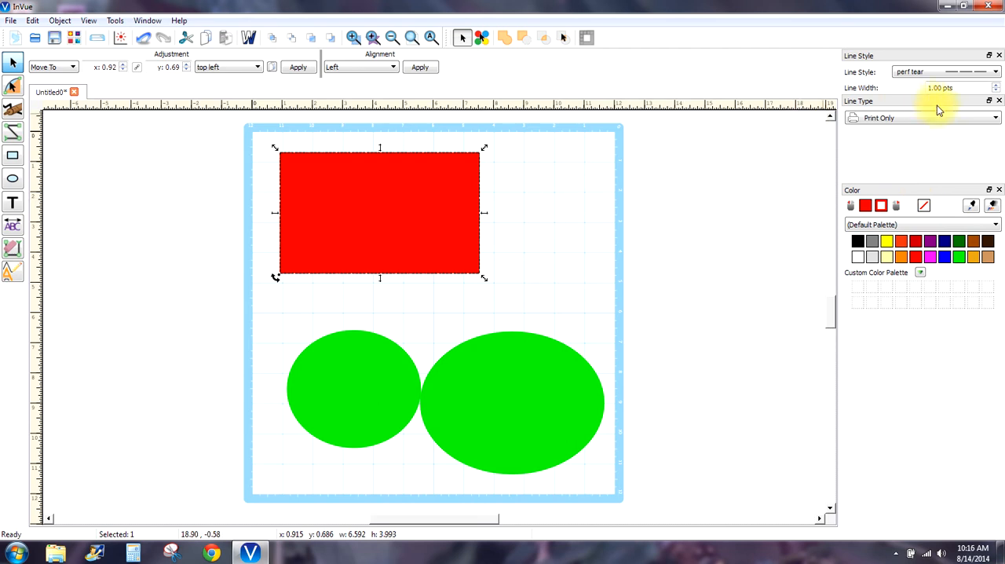
{"action": "left_click", "coordinate": [997, 85]}
{"action": "left_click", "coordinate": [997, 85]}
{"action": "left_click", "coordinate": [997, 84]}
{"action": "left_click", "coordinate": [997, 85]}
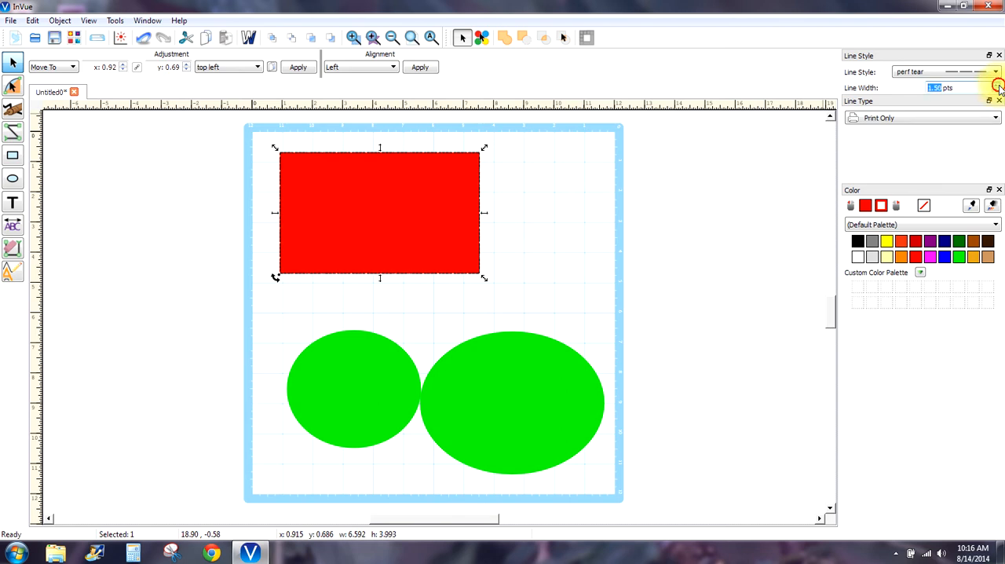
{"action": "left_click", "coordinate": [997, 85]}
{"action": "left_click", "coordinate": [997, 85]}
{"action": "left_click", "coordinate": [997, 85]}
{"action": "left_click", "coordinate": [997, 85]}
{"action": "left_click", "coordinate": [997, 85]}
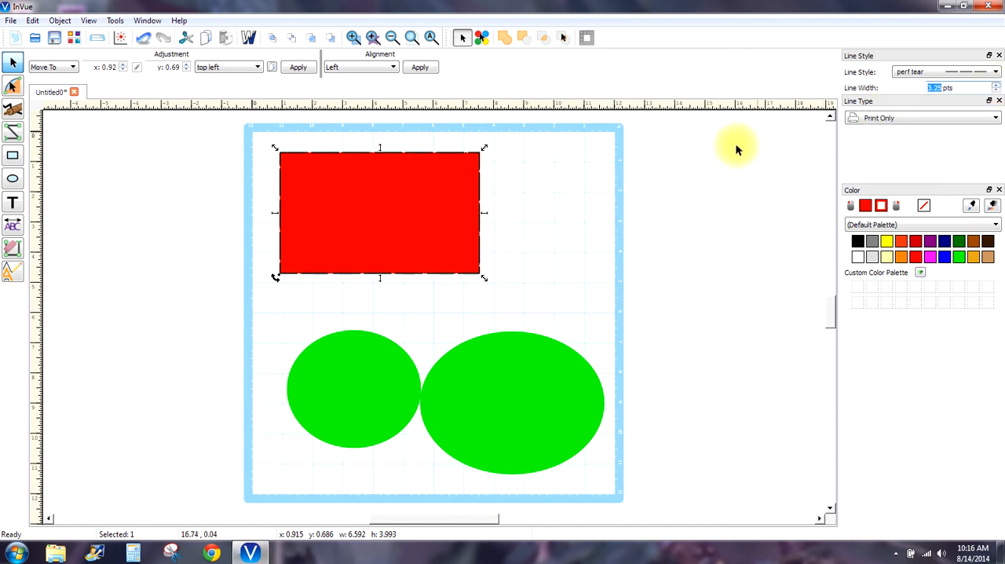
{"action": "left_click", "coordinate": [549, 210]}
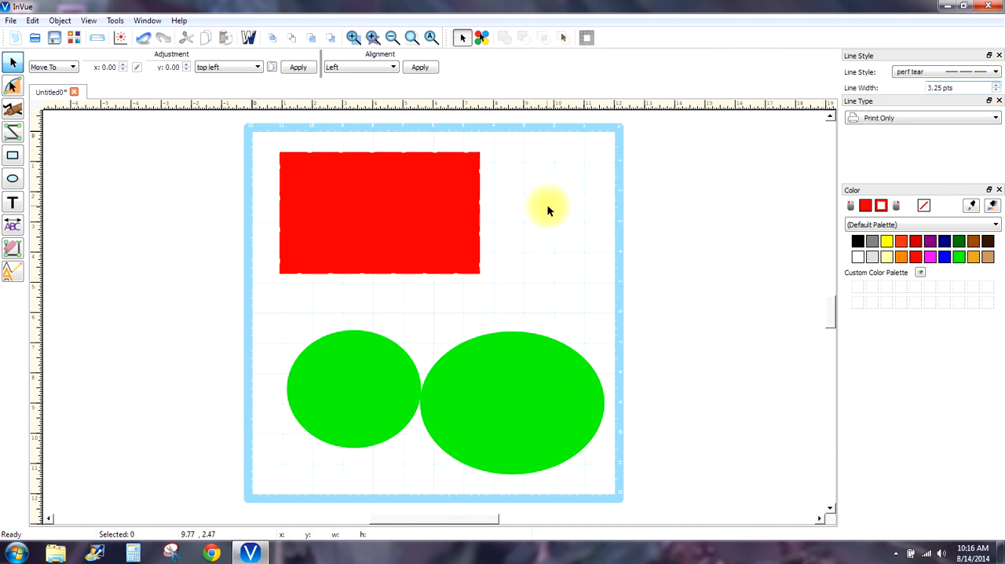
- Show the drawing in wireframe view, examine the rectangle's perf tear outline up close, and return to the full mat
{"action": "left_click", "coordinate": [392, 200]}
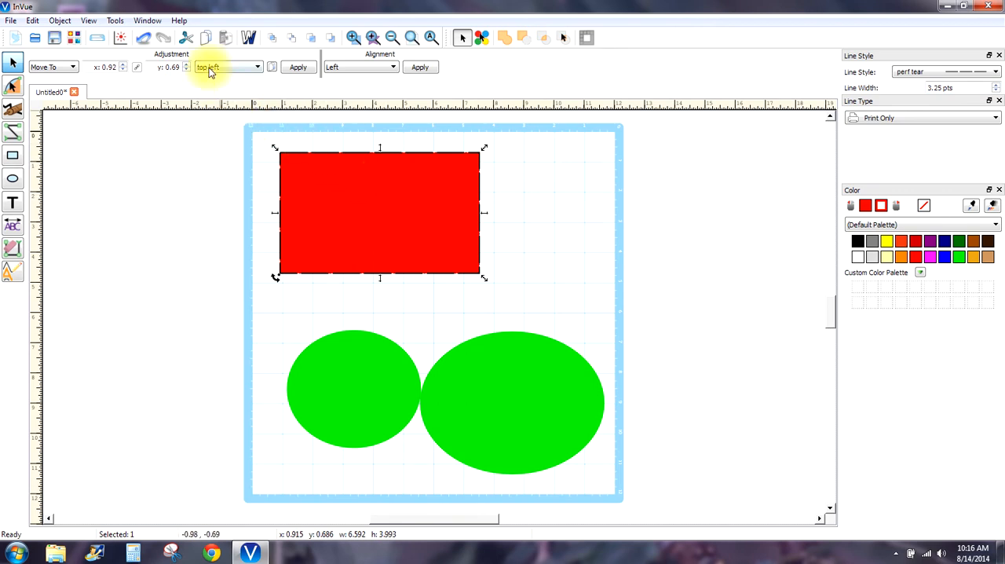
{"action": "left_click", "coordinate": [246, 38]}
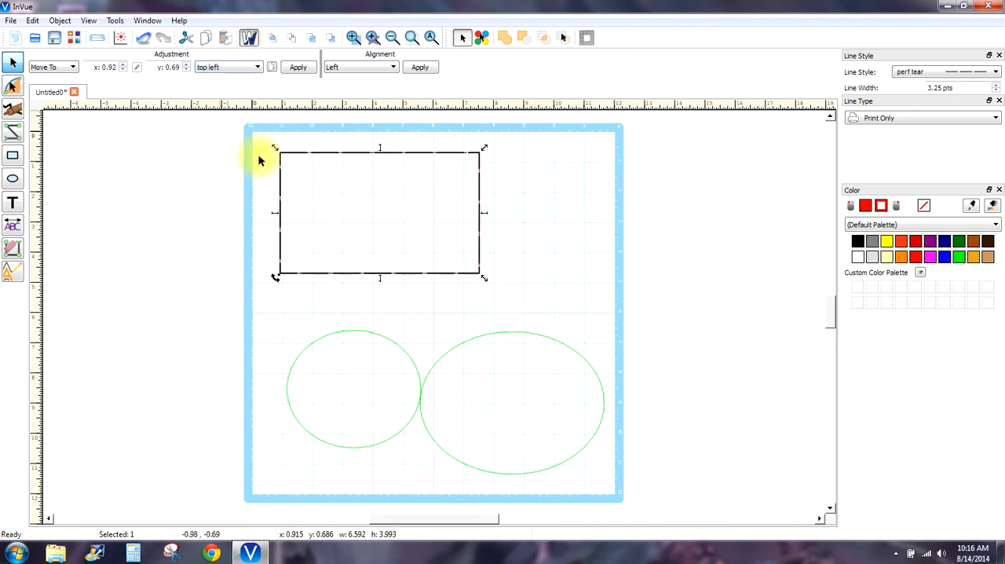
{"action": "left_click", "coordinate": [354, 38]}
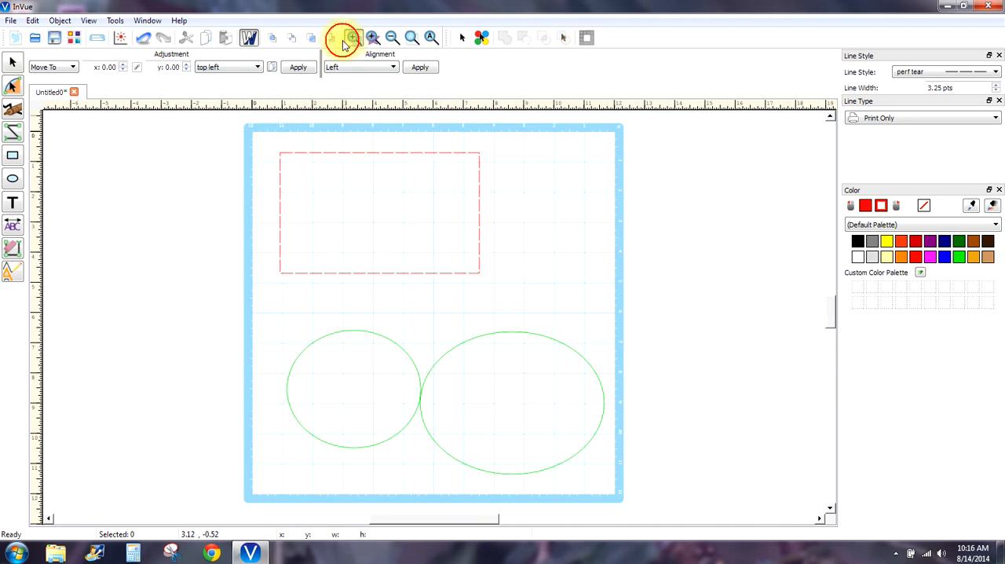
{"action": "left_click_drag", "start_coordinate": [551, 207], "coordinate": [213, 131]}
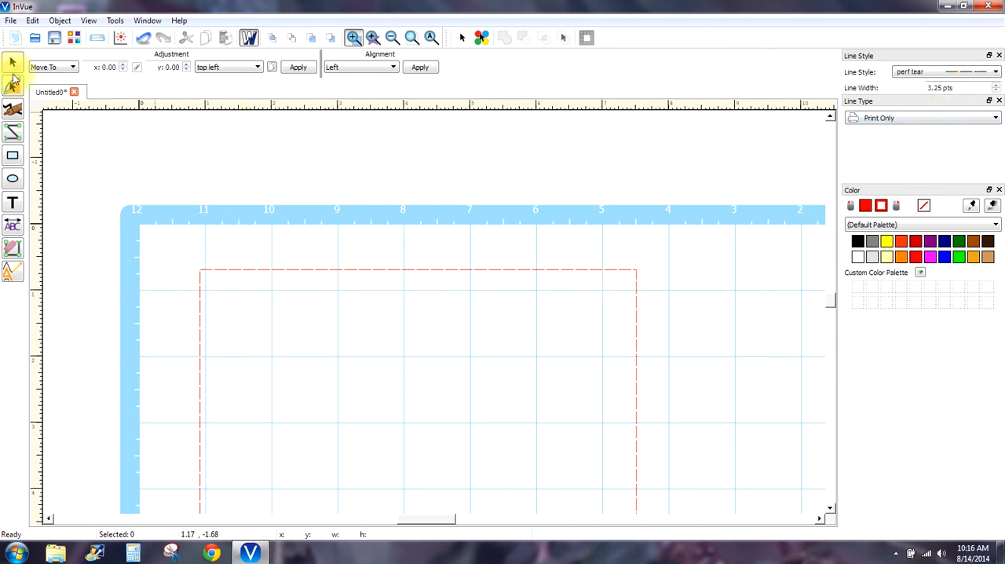
{"action": "left_click", "coordinate": [412, 37]}
{"action": "left_click", "coordinate": [561, 297]}
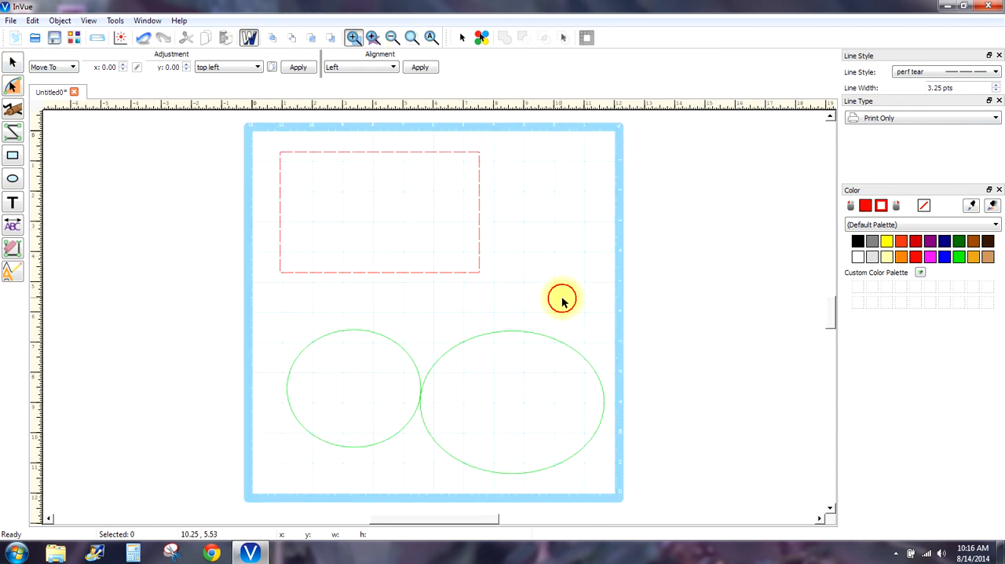
- Review the list of available line types, from Cut to Rhinestone
{"action": "left_click", "coordinate": [995, 119]}
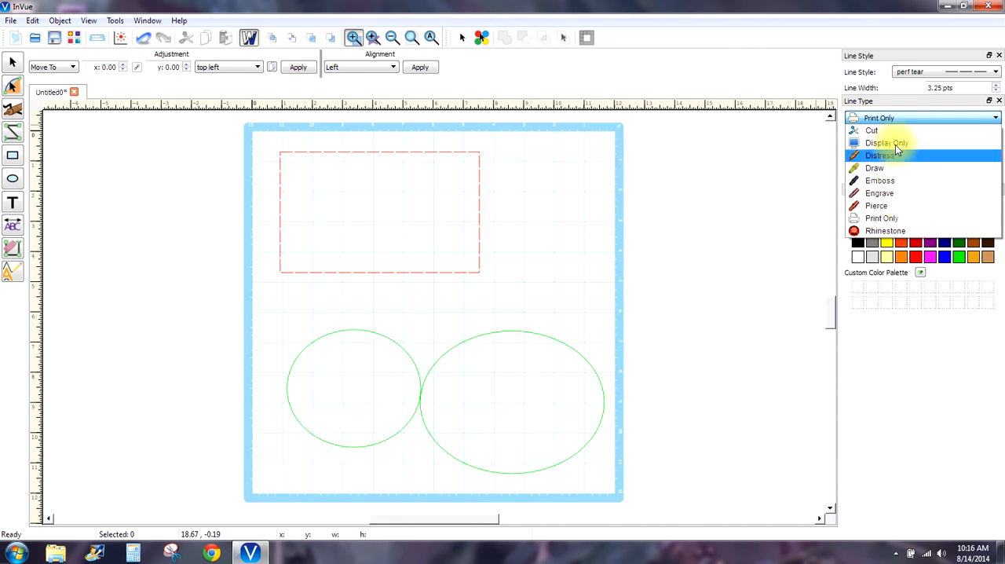
{"action": "left_click", "coordinate": [802, 220]}
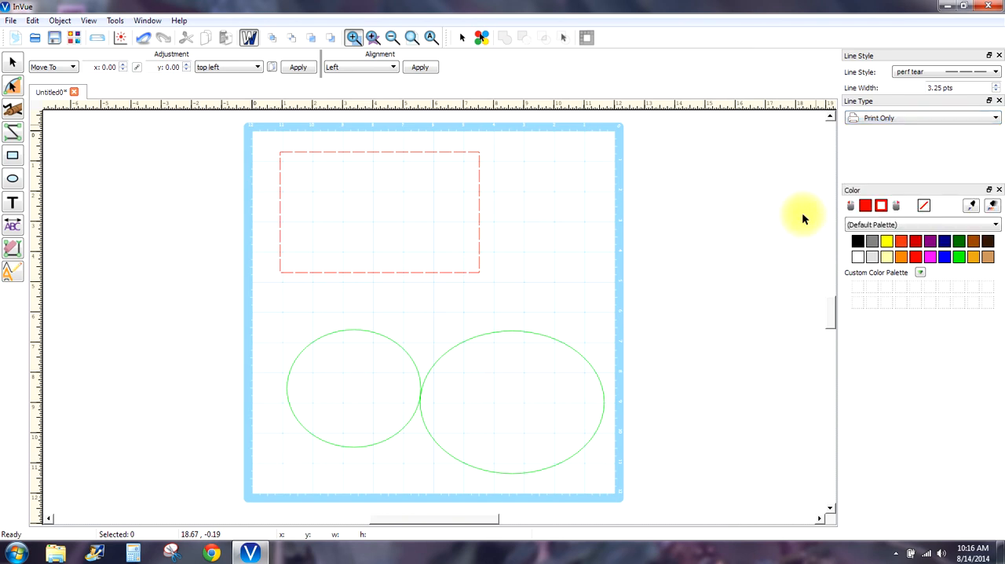
- Set the rectangle's line style to solid
{"action": "left_click", "coordinate": [480, 187]}
{"action": "left_click", "coordinate": [479, 184]}
{"action": "left_click", "coordinate": [446, 179]}
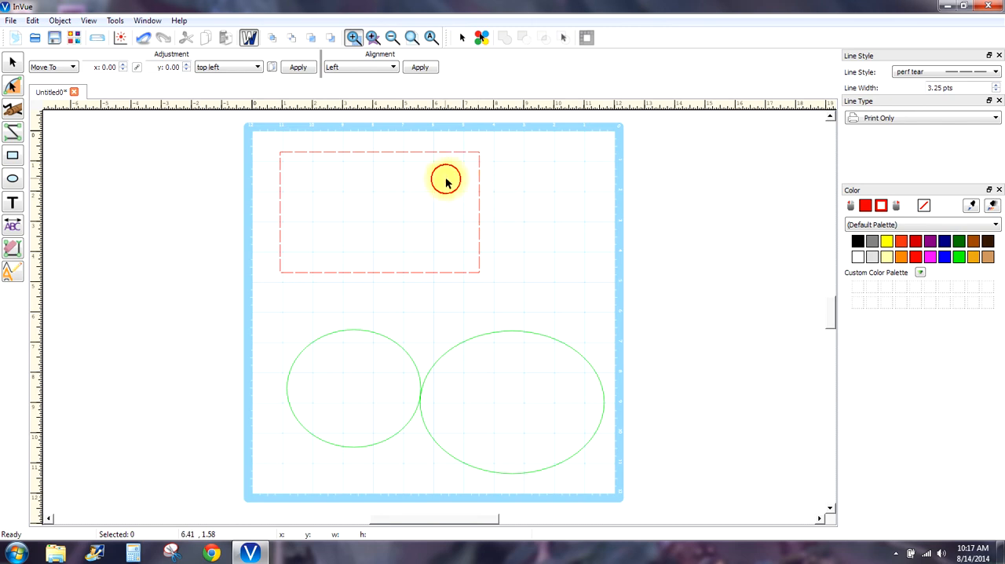
{"action": "left_click", "coordinate": [11, 62]}
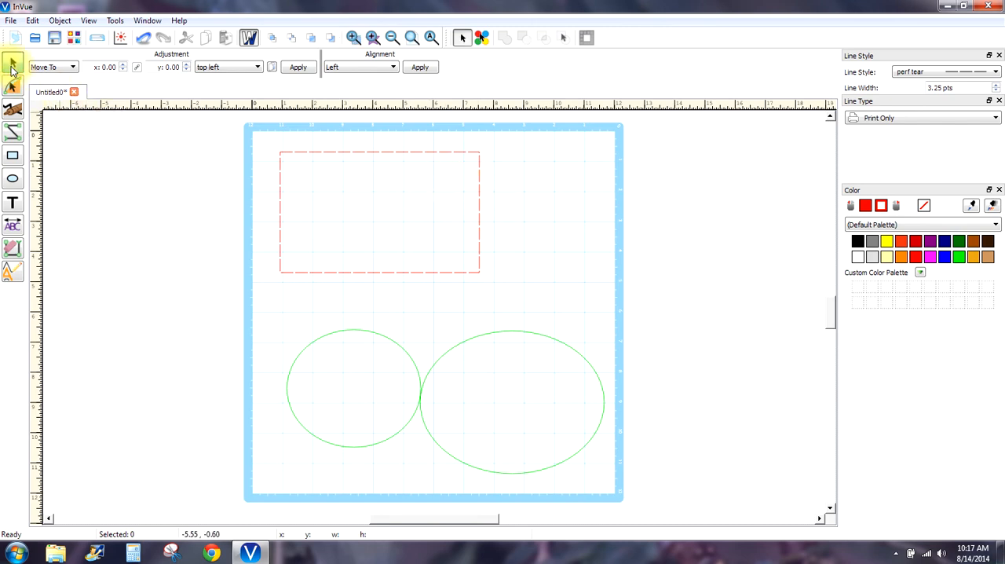
{"action": "left_click", "coordinate": [463, 198]}
{"action": "left_click", "coordinate": [479, 193]}
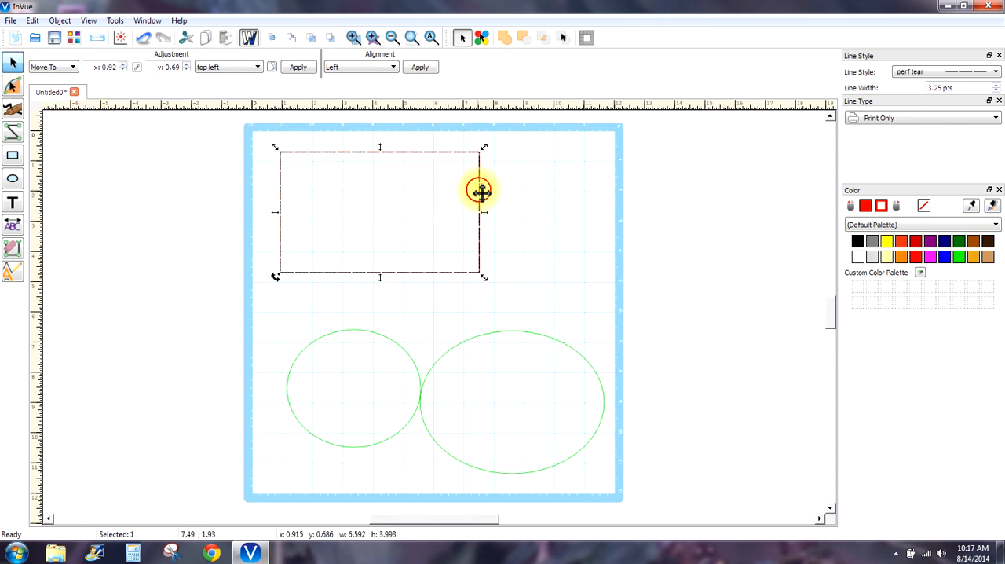
{"action": "left_click", "coordinate": [994, 72]}
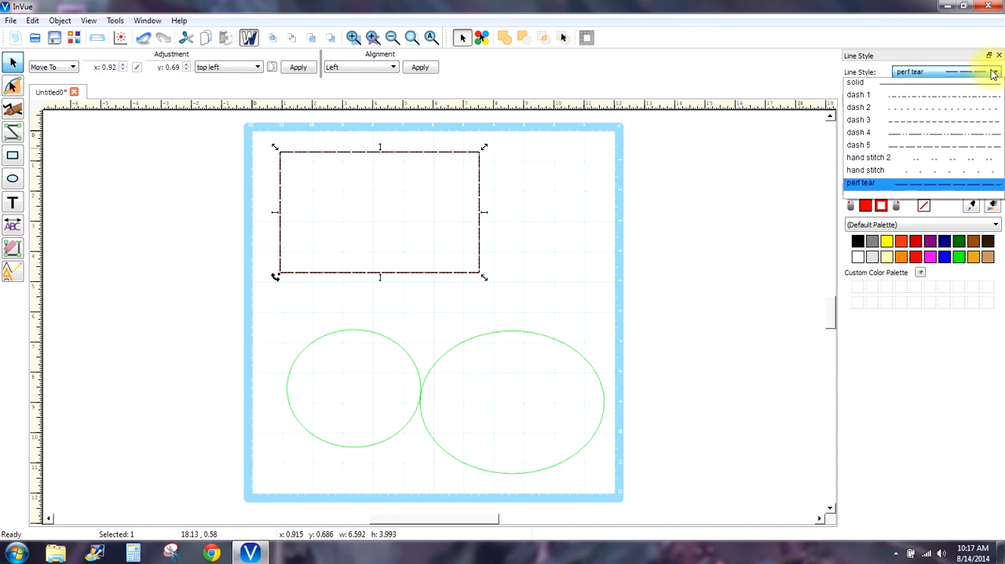
{"action": "left_click", "coordinate": [923, 85]}
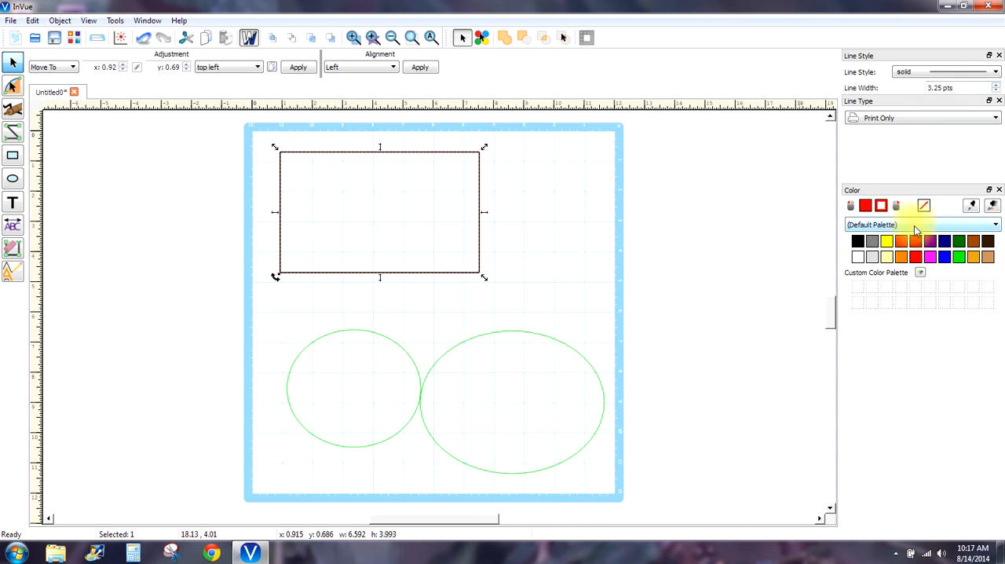
- Set the rectangle's fill colour to yellow while in wireframe view
{"action": "left_click", "coordinate": [885, 245]}
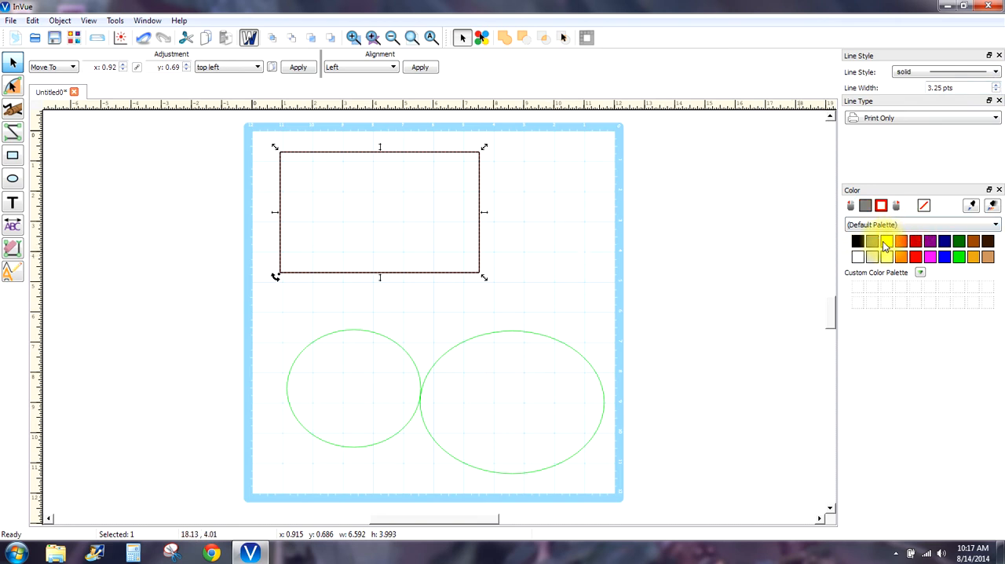
{"action": "left_click", "coordinate": [885, 245]}
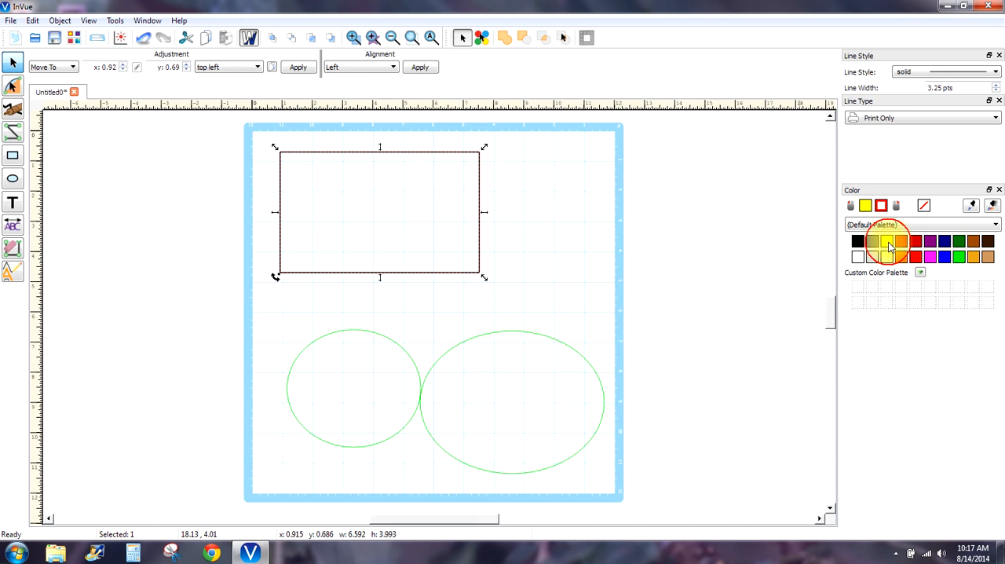
{"action": "left_click", "coordinate": [436, 183]}
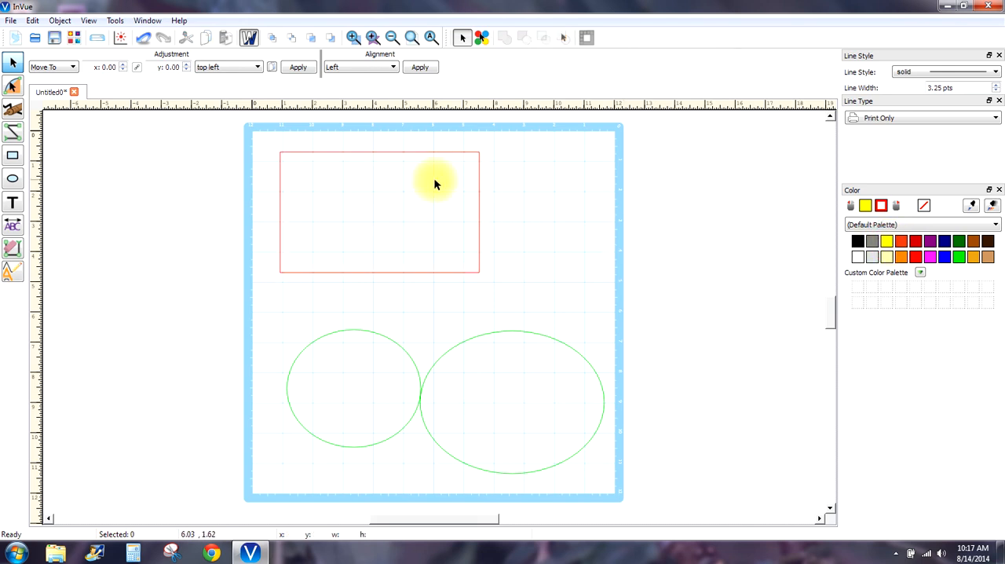
- Try a black fill on the rectangle, then change its fill colour to orange-red while in wireframe view
{"action": "left_click", "coordinate": [478, 164]}
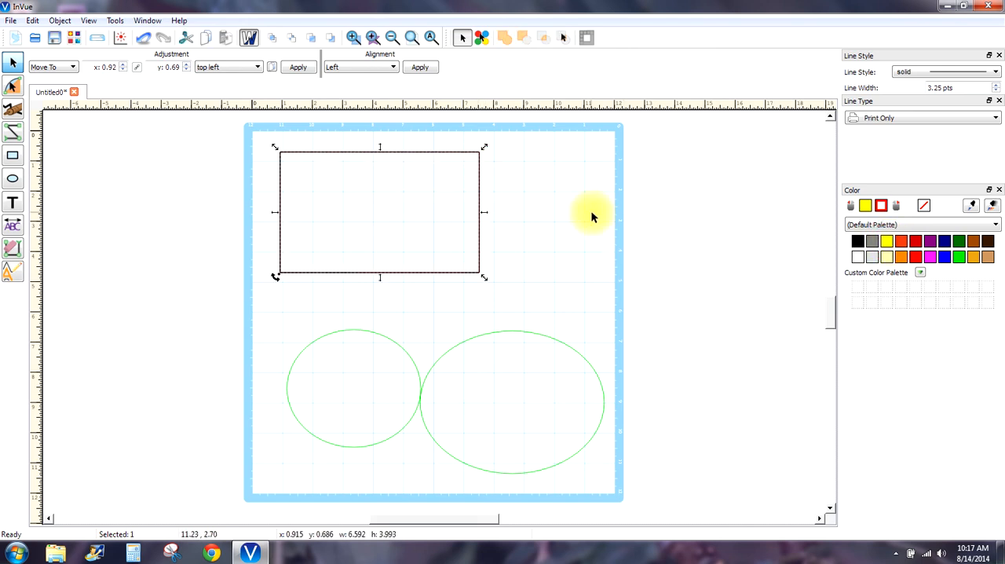
{"action": "left_click", "coordinate": [858, 242]}
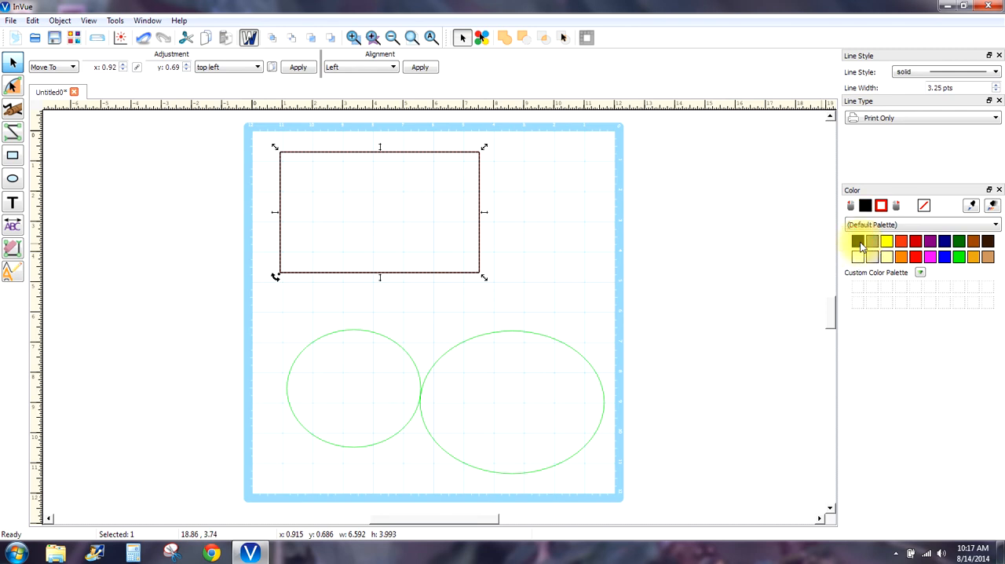
{"action": "left_click", "coordinate": [858, 241]}
{"action": "left_click", "coordinate": [852, 207]}
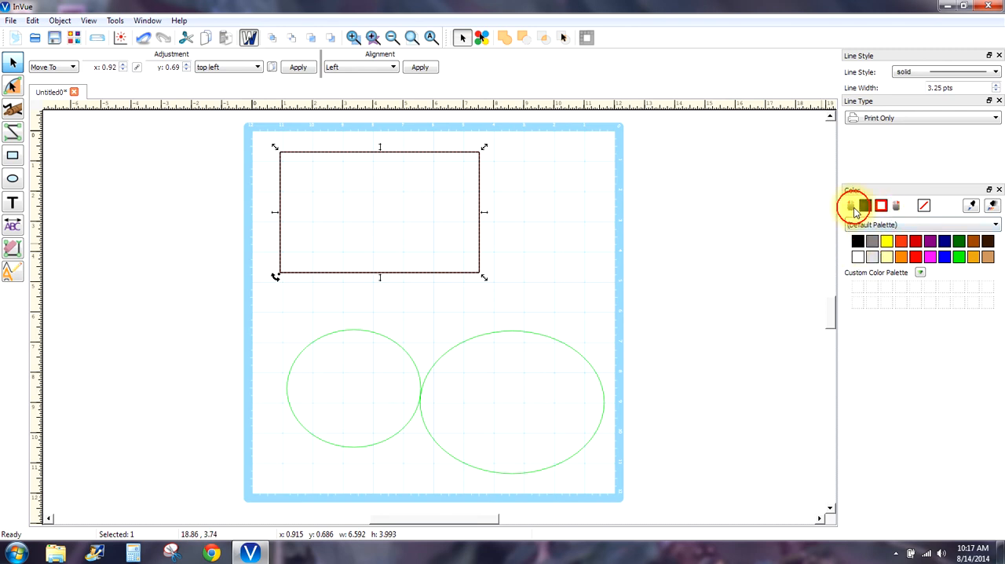
{"action": "left_click", "coordinate": [923, 205]}
{"action": "left_click", "coordinate": [880, 206]}
{"action": "left_click", "coordinate": [859, 243]}
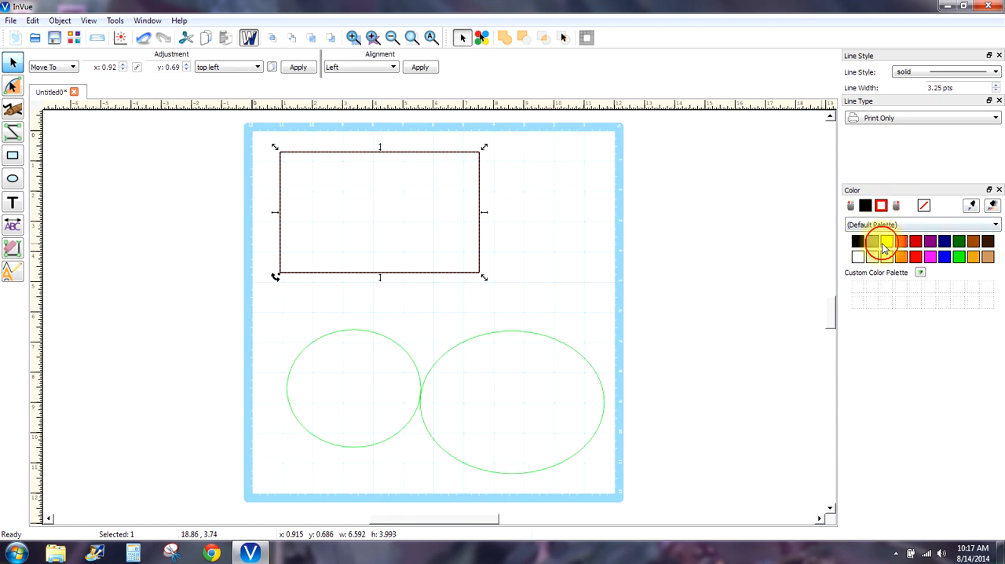
{"action": "left_click", "coordinate": [883, 245]}
{"action": "left_click", "coordinate": [901, 241]}
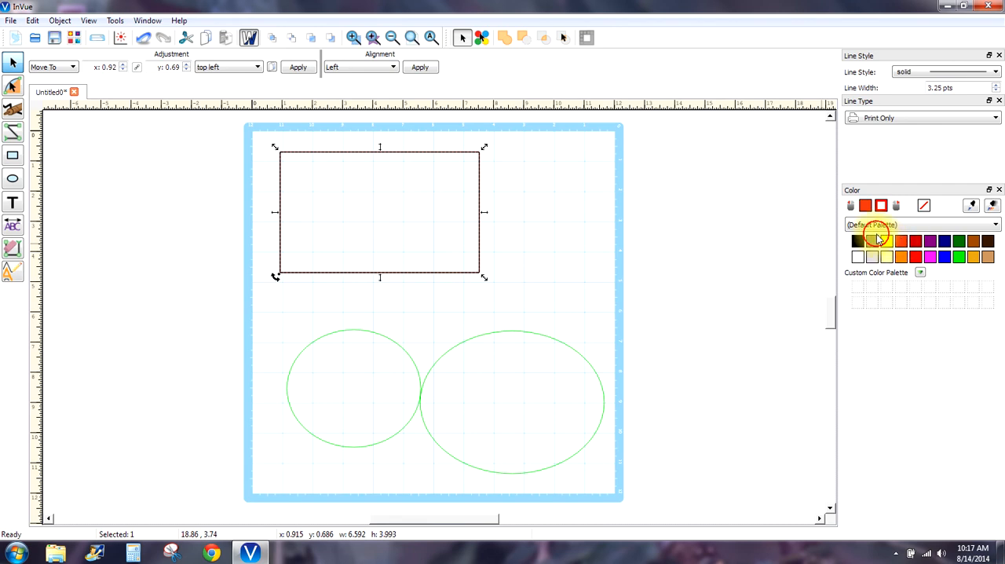
- Try black and light grey fills on the larger ellipse, then set its fill to none
{"action": "left_click", "coordinate": [531, 343]}
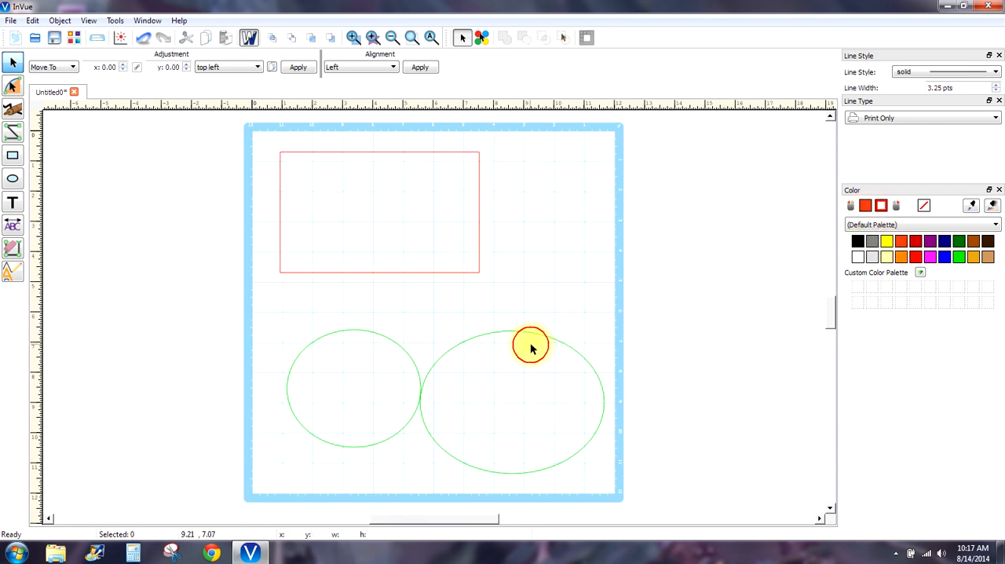
{"action": "left_click", "coordinate": [539, 330]}
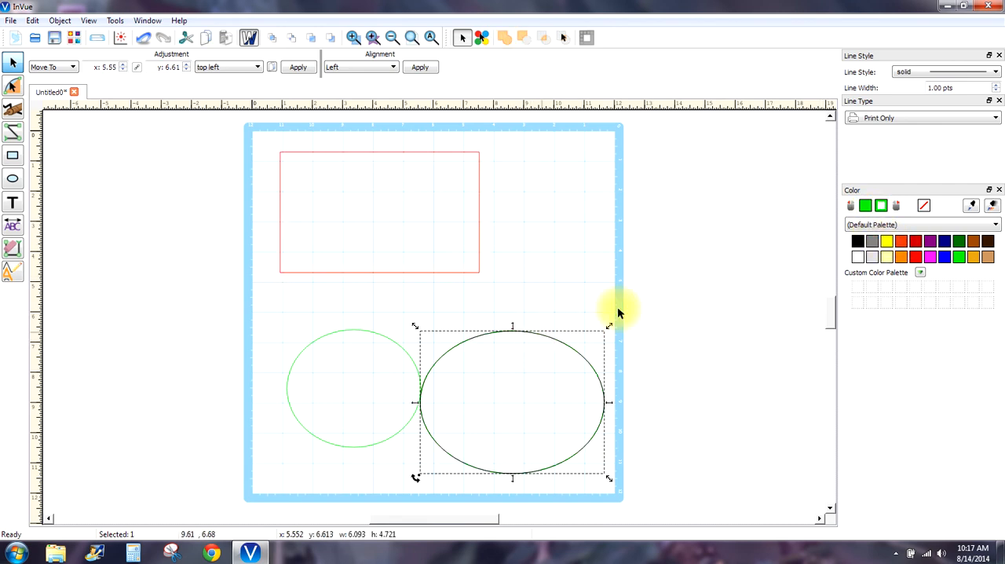
{"action": "left_click", "coordinate": [857, 242]}
{"action": "left_click", "coordinate": [857, 257]}
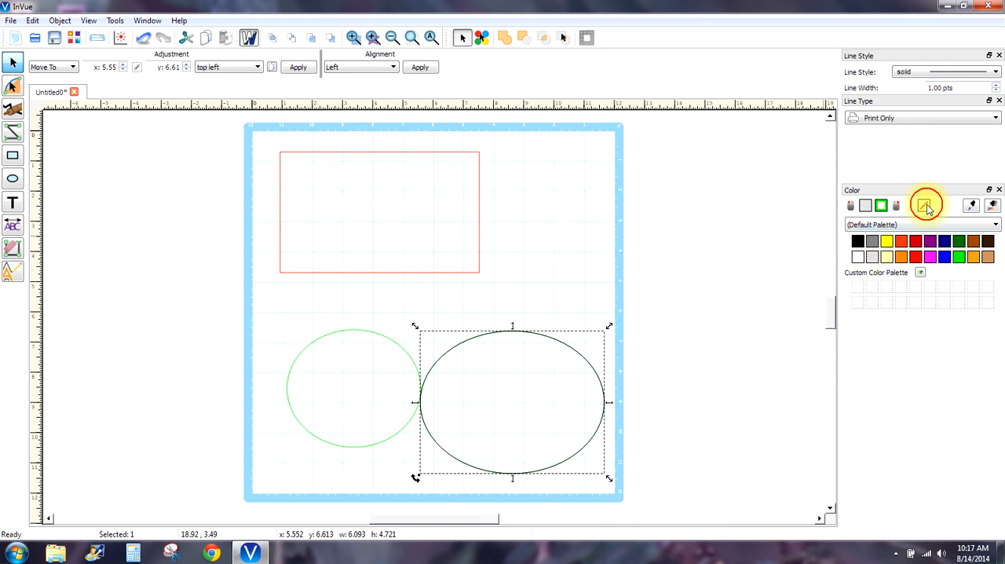
{"action": "left_click", "coordinate": [923, 206]}
{"action": "left_click", "coordinate": [852, 207]}
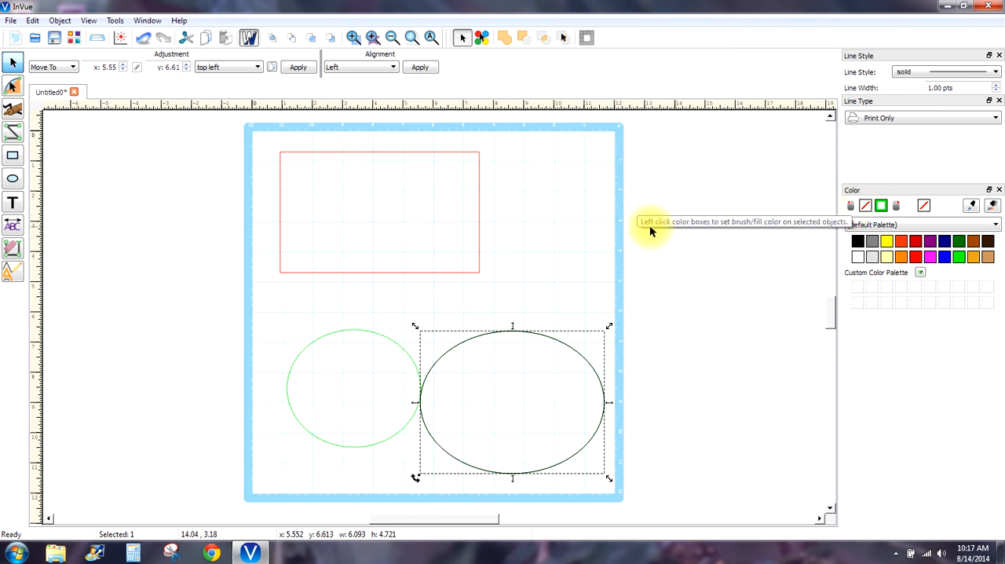
- Set the larger ellipse's fill colour to magenta and deselect it
{"action": "left_click", "coordinate": [556, 343]}
{"action": "left_click", "coordinate": [564, 345]}
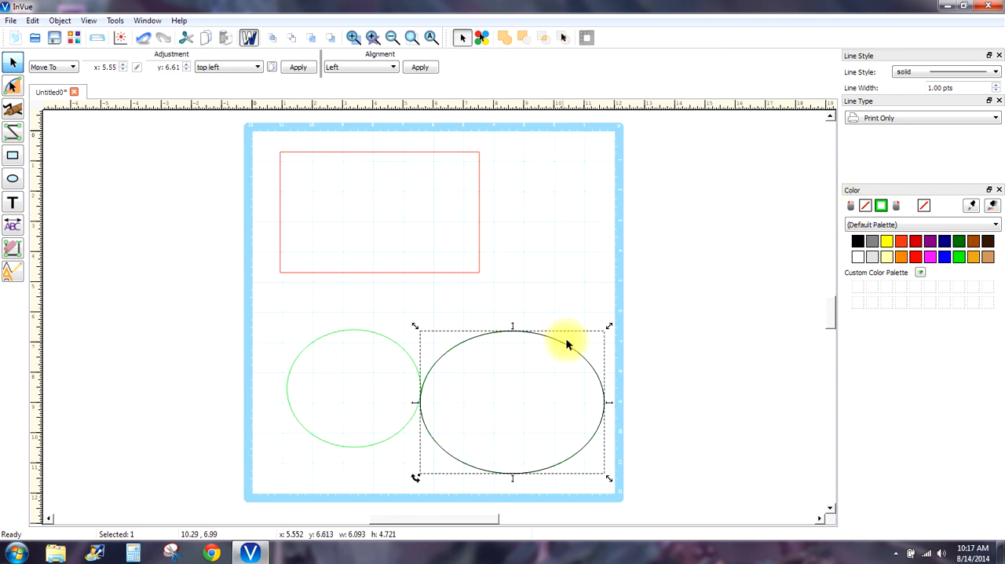
{"action": "left_click", "coordinate": [930, 258]}
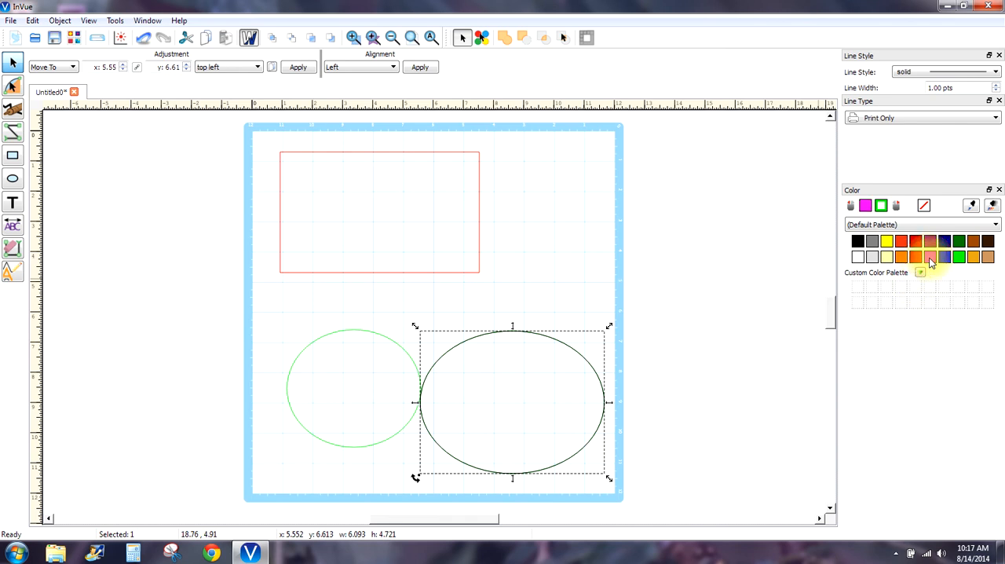
{"action": "left_click", "coordinate": [617, 278]}
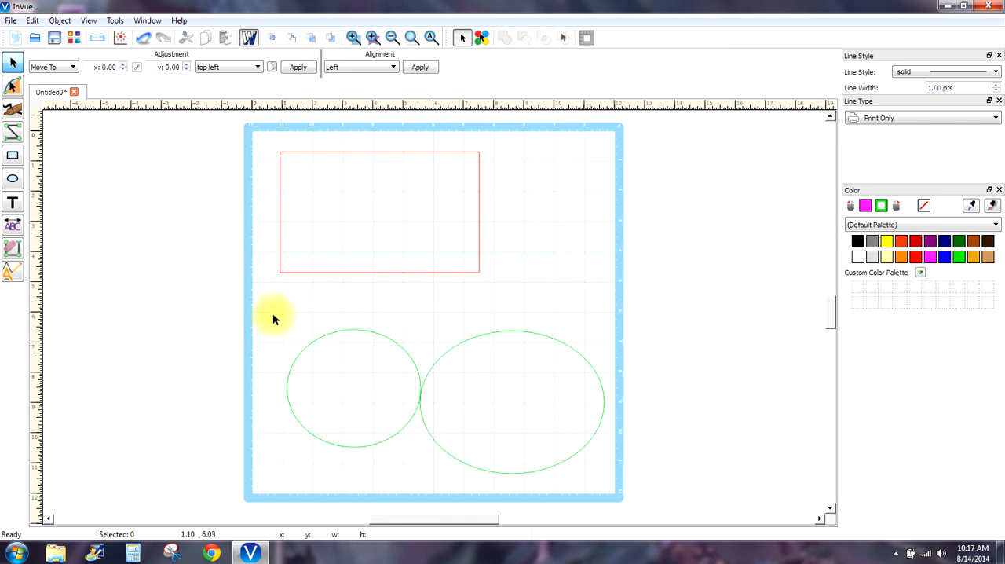
- Fill both ellipses with black and check the fill colour by selecting them together again
{"action": "left_click_drag", "start_coordinate": [274, 314], "coordinate": [695, 485]}
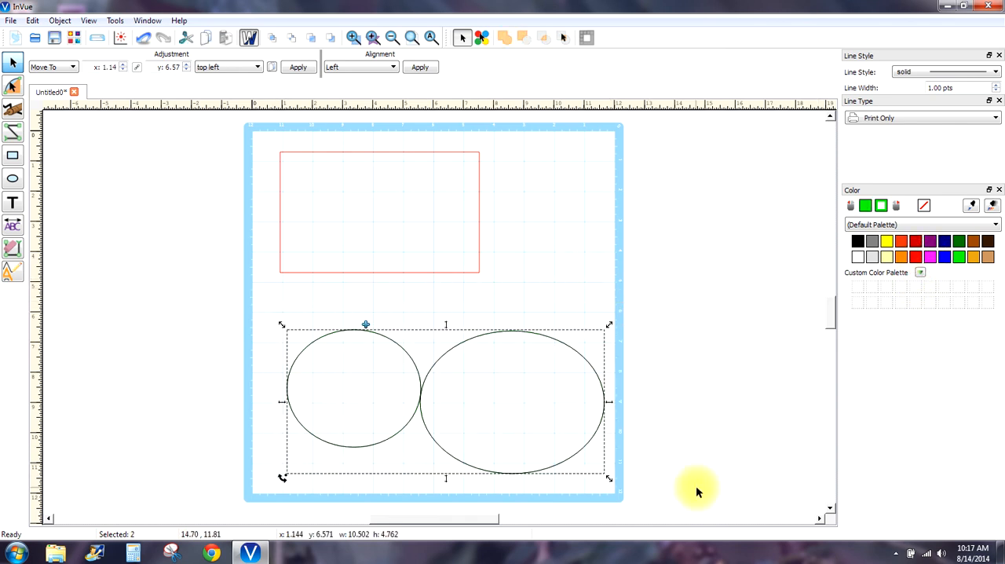
{"action": "left_click", "coordinate": [857, 241]}
{"action": "left_click", "coordinate": [758, 226]}
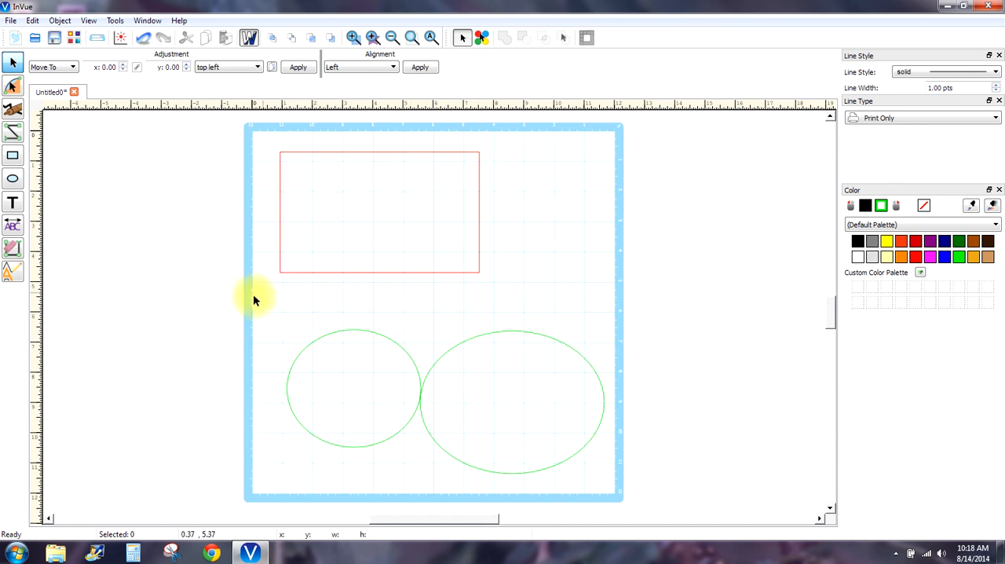
{"action": "left_click_drag", "start_coordinate": [254, 296], "coordinate": [637, 487]}
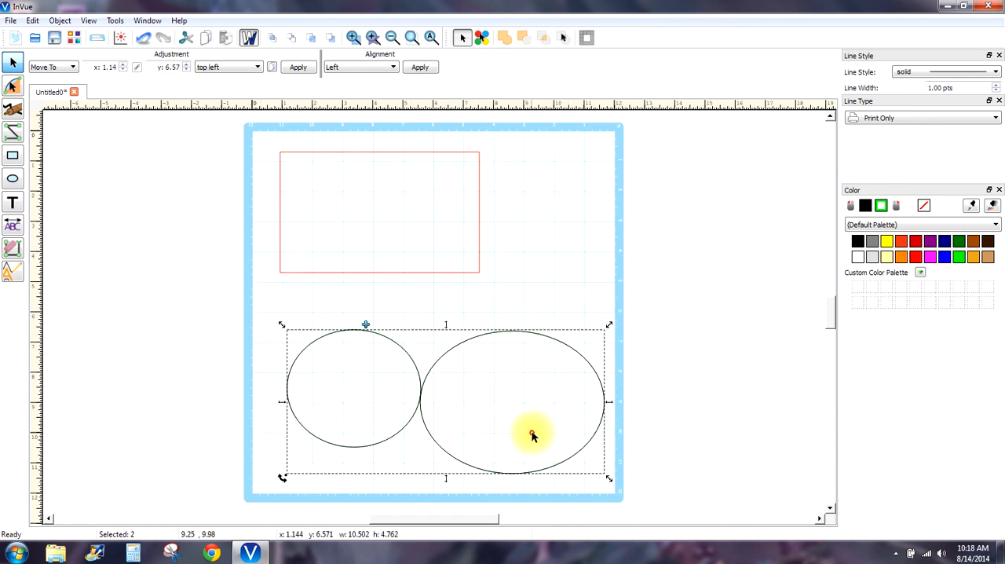
{"action": "left_click_drag", "start_coordinate": [532, 431], "coordinate": [493, 386]}
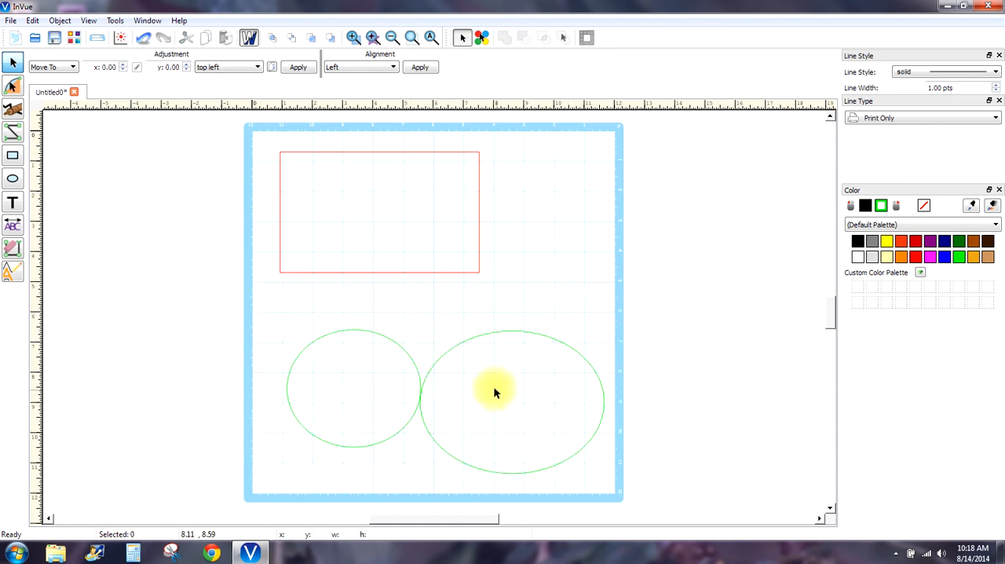
- Remove the rectangle's fill colour and deselect it
{"action": "left_click", "coordinate": [374, 271]}
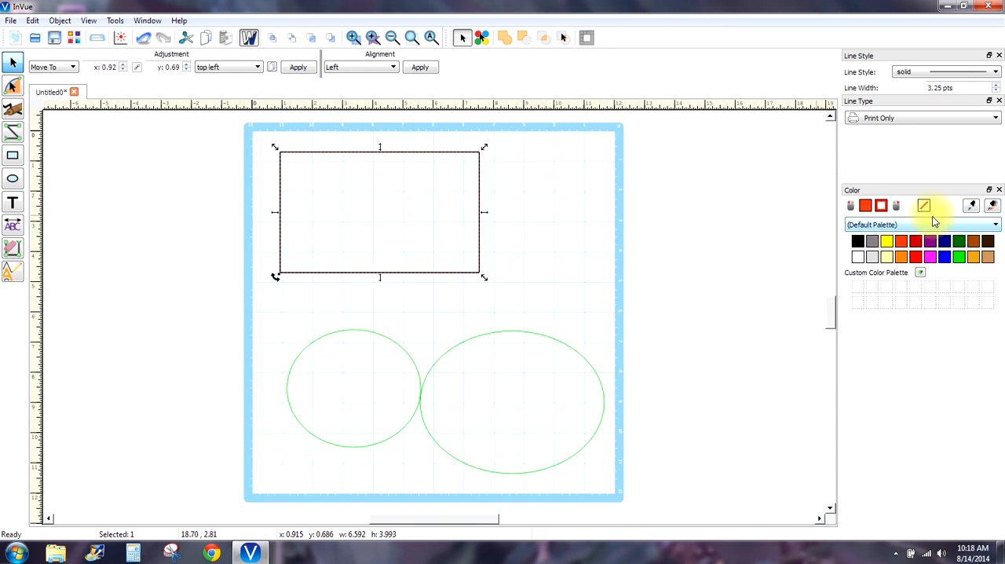
{"action": "left_click", "coordinate": [924, 206]}
{"action": "left_click", "coordinate": [865, 205]}
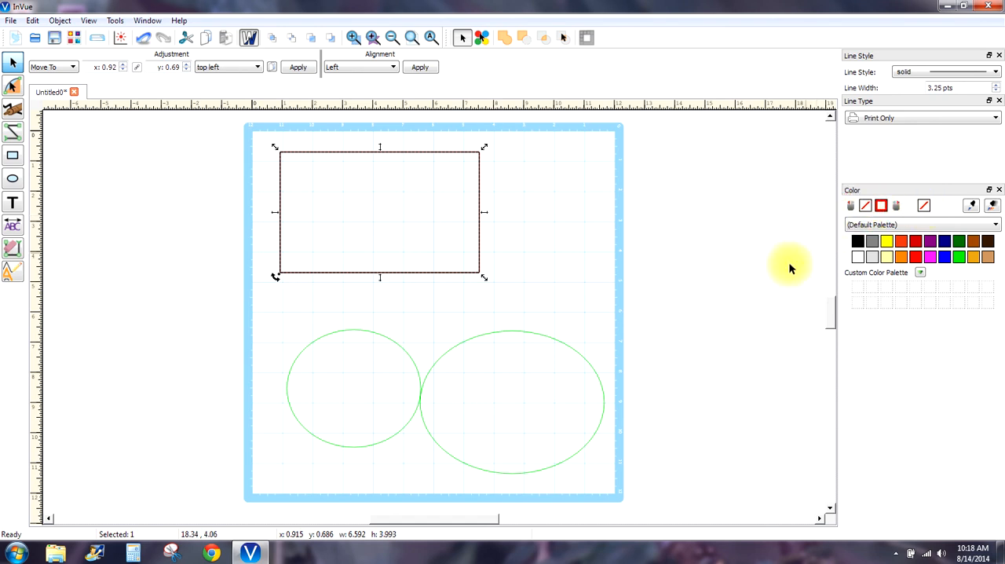
{"action": "left_click", "coordinate": [769, 282]}
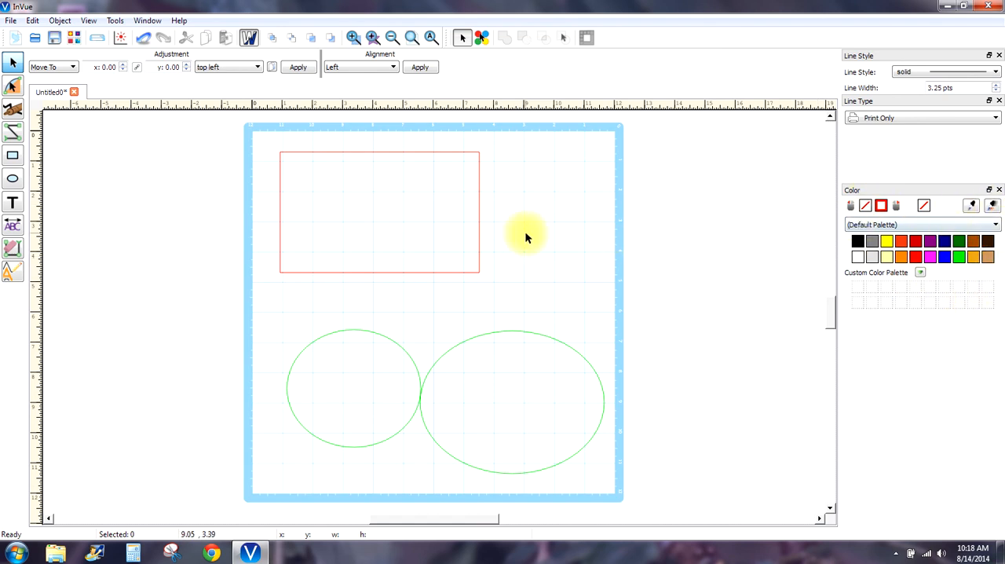
- Delete all three shapes and draw a new ellipse about 5.05 wide and 3.49 high on the upper part of the mat
{"action": "left_click_drag", "start_coordinate": [260, 134], "coordinate": [676, 492]}
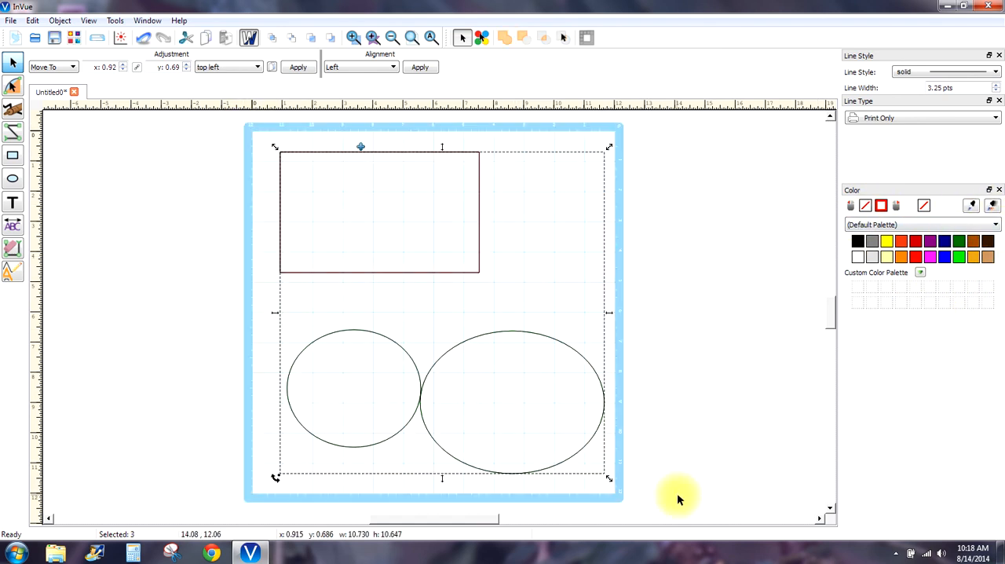
{"action": "key", "text": "Delete"}
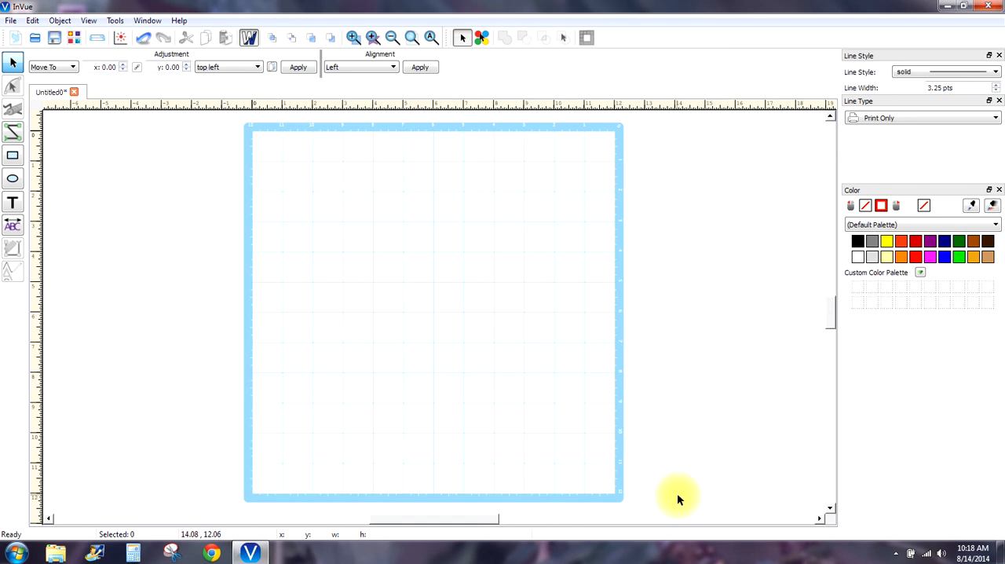
{"action": "left_click", "coordinate": [13, 178]}
{"action": "left_click_drag", "start_coordinate": [308, 163], "coordinate": [460, 270]}
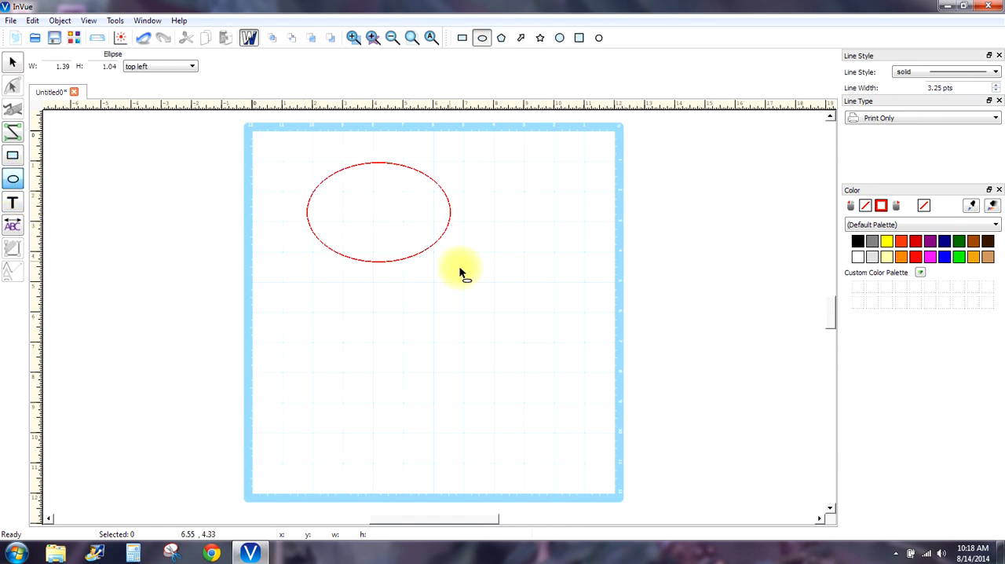
- Set the fill colour to black for the new ellipse
{"action": "left_click", "coordinate": [857, 241]}
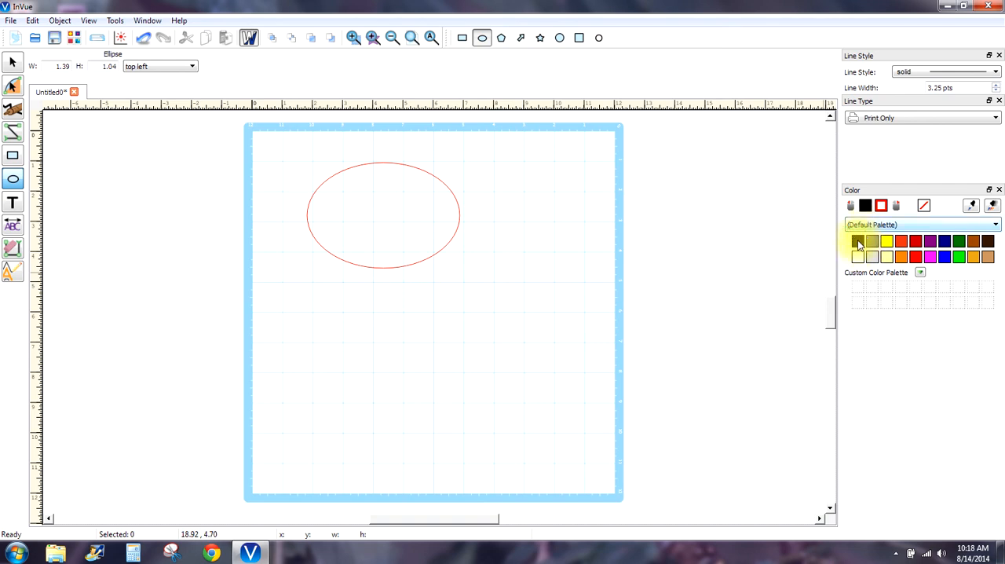
{"action": "left_click", "coordinate": [857, 240]}
{"action": "left_click", "coordinate": [875, 238]}
{"action": "left_click", "coordinate": [857, 239]}
{"action": "left_click", "coordinate": [875, 246]}
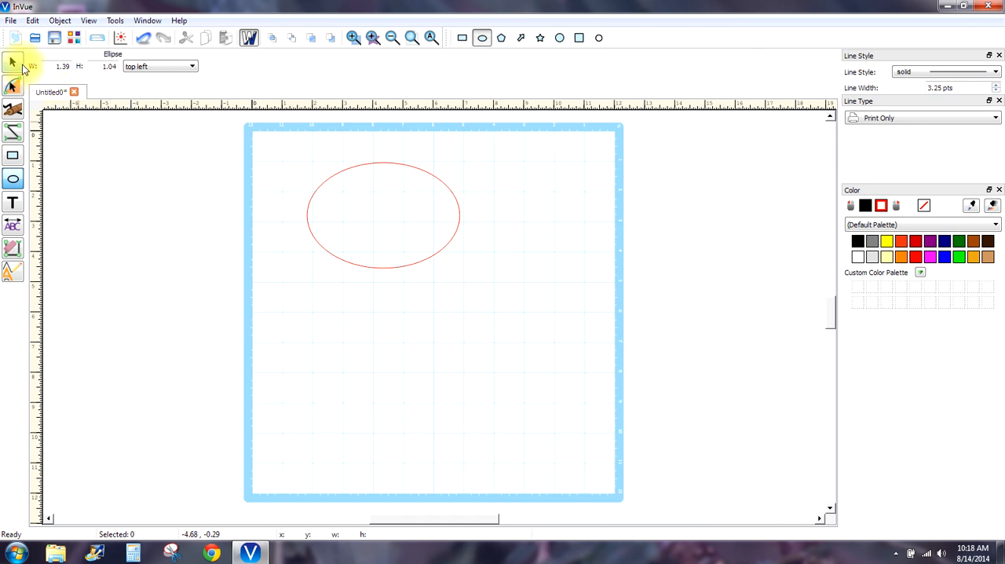
- Select the new ellipse, reduce its line width to 0.00 pts and reapply the black fill
{"action": "left_click", "coordinate": [12, 62]}
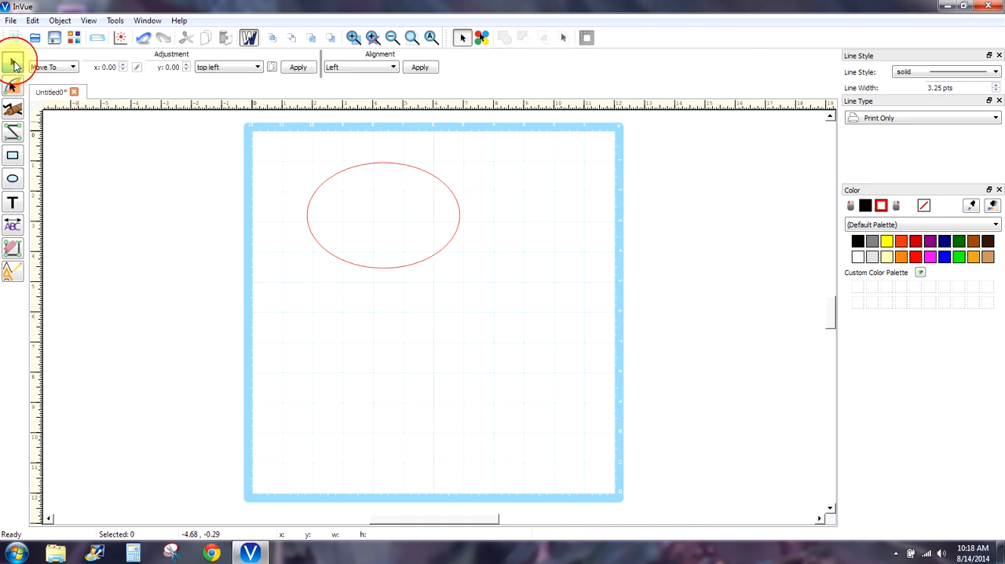
{"action": "left_click", "coordinate": [383, 164]}
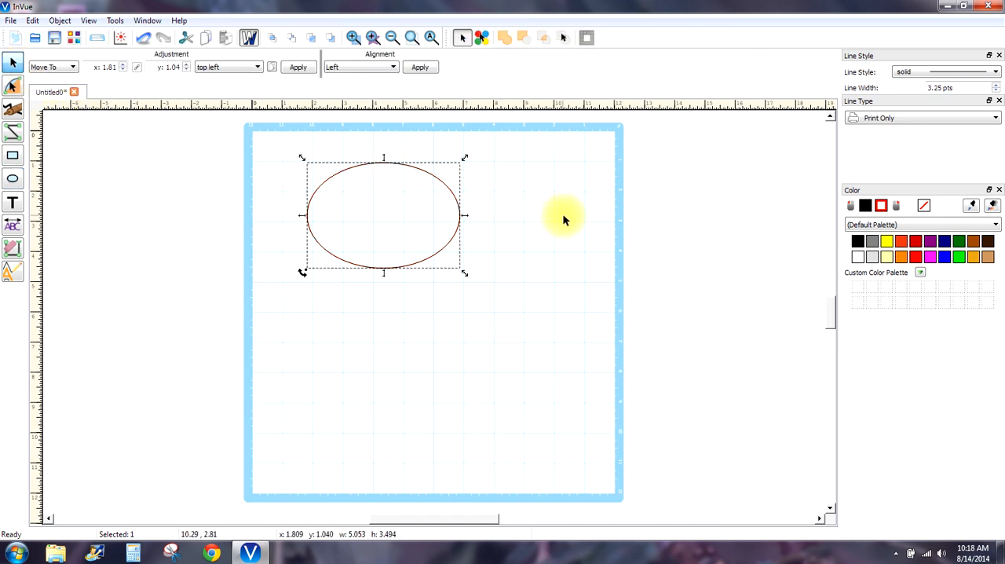
{"action": "left_click", "coordinate": [996, 84]}
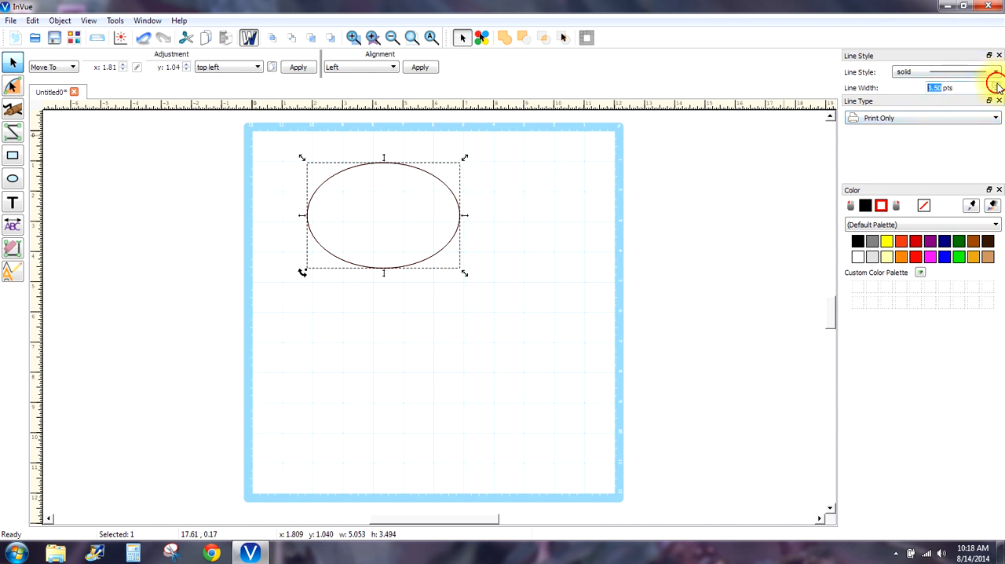
{"action": "left_click", "coordinate": [995, 84]}
{"action": "left_click", "coordinate": [995, 84]}
{"action": "left_click", "coordinate": [995, 92]}
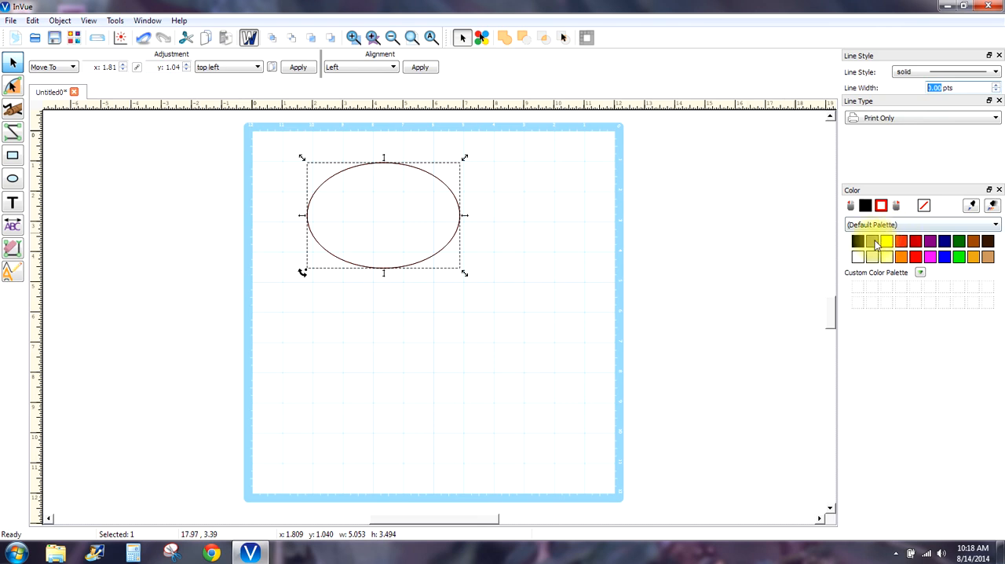
{"action": "left_click", "coordinate": [859, 242]}
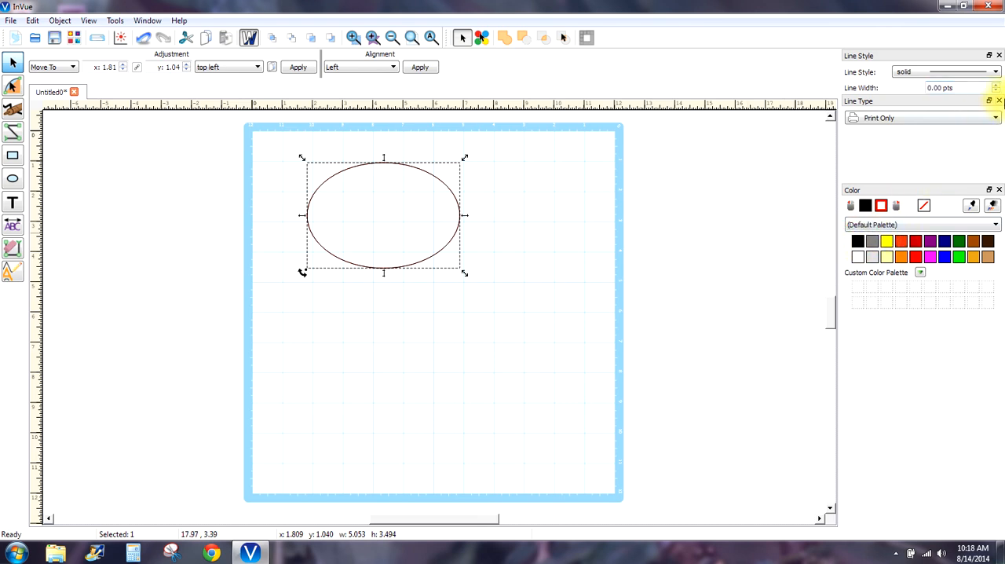
- Set the ellipse's line width to 1.25 pts and deselect it
{"action": "left_click", "coordinate": [996, 85]}
{"action": "left_click", "coordinate": [995, 85]}
{"action": "left_click", "coordinate": [995, 84]}
{"action": "left_click", "coordinate": [995, 85]}
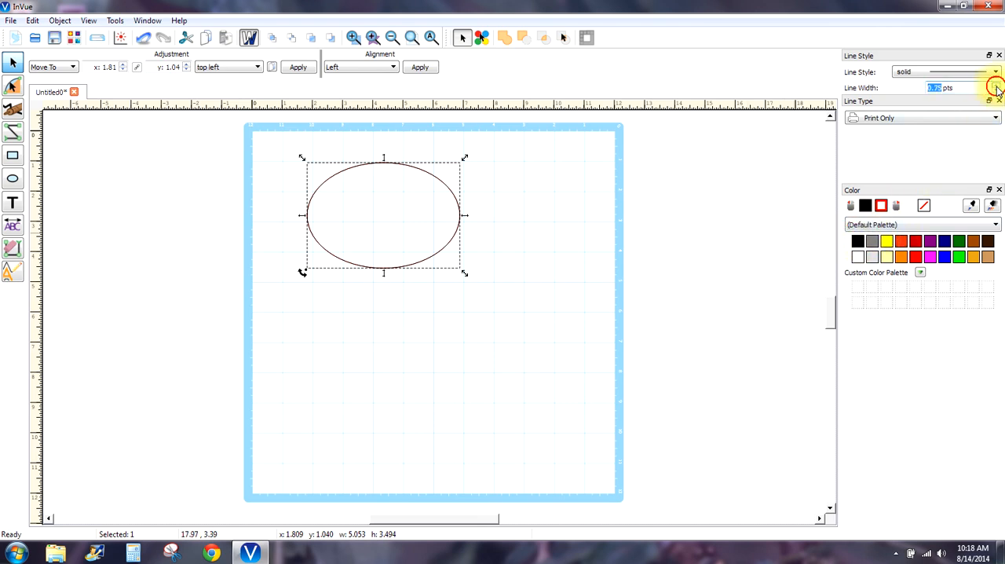
{"action": "left_click", "coordinate": [995, 85]}
{"action": "left_click", "coordinate": [887, 240]}
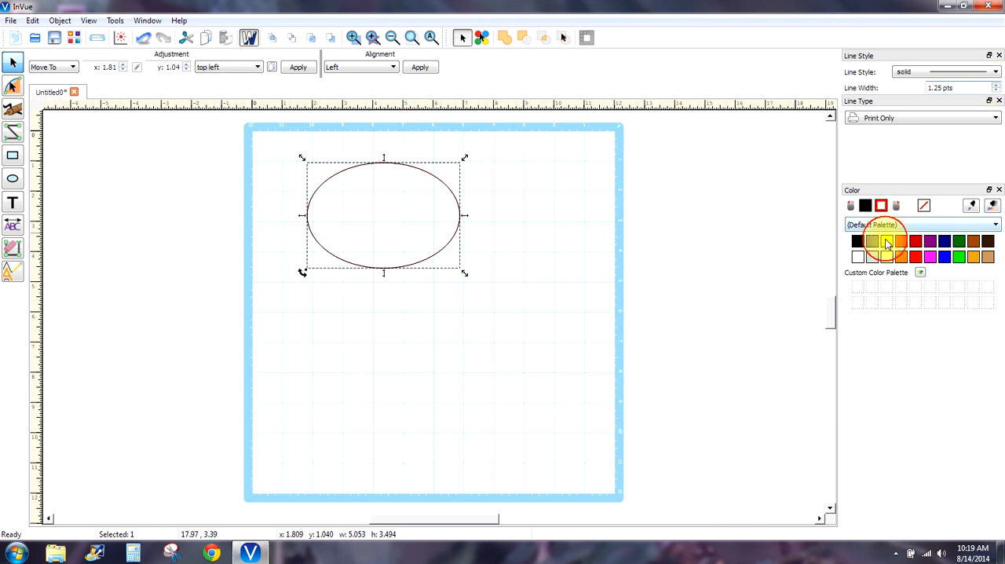
{"action": "left_click", "coordinate": [636, 254]}
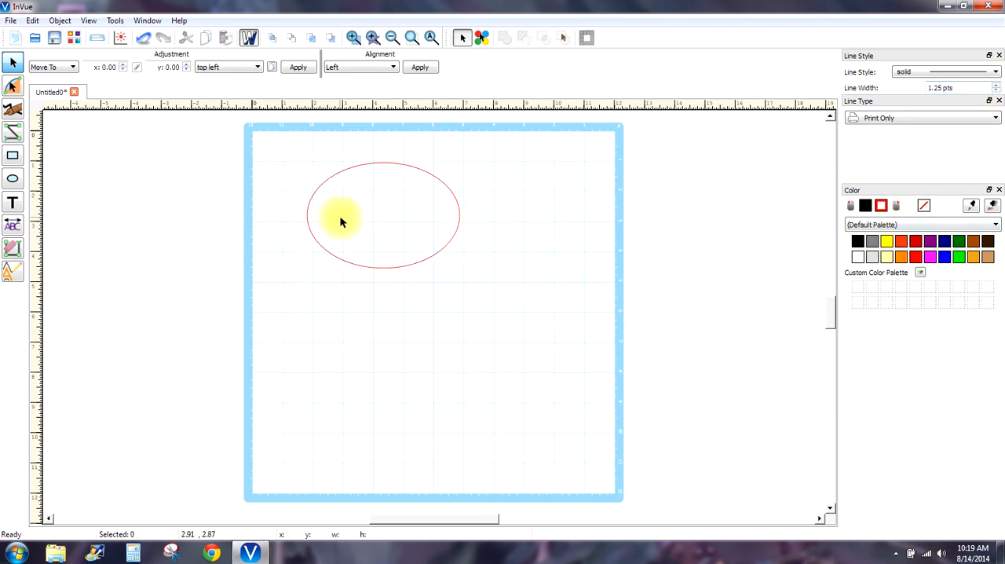